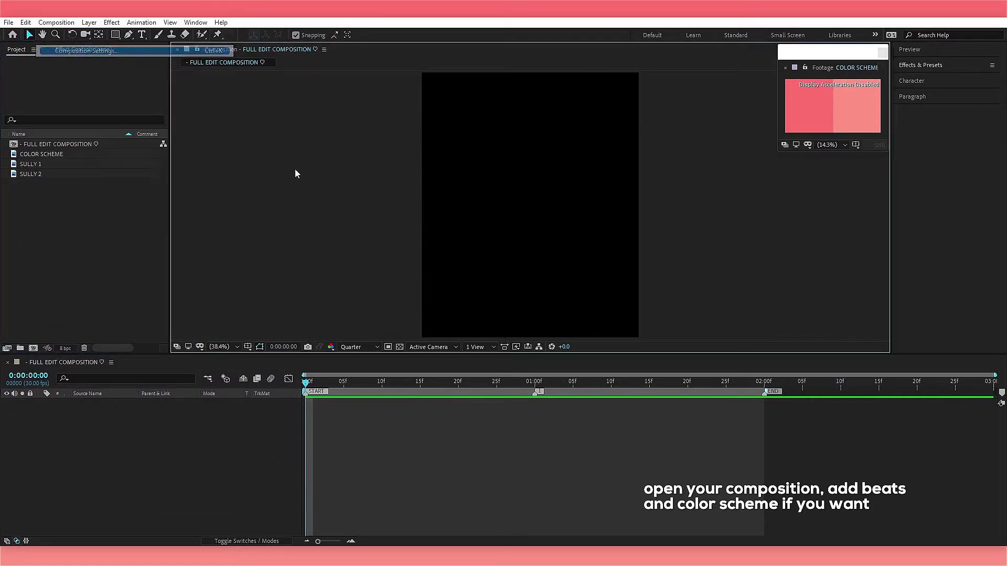
Check the FULL EDIT COMPOSITION settings and add the SULLY 1 photo as a layer.
{"action": "key", "text": "ctrl+k"}
{"action": "left_click", "coordinate": [567, 402]}
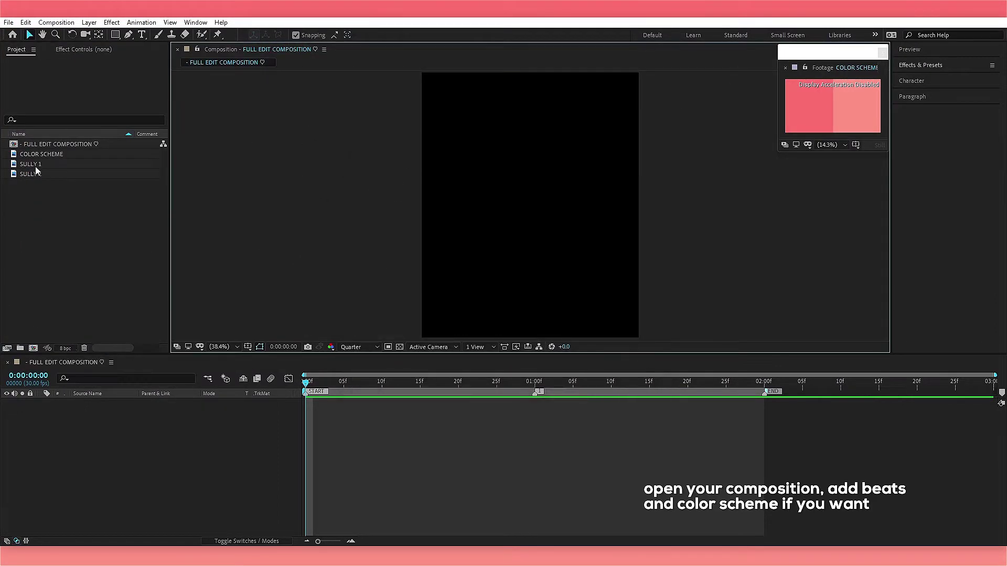
{"action": "left_click_drag", "start_coordinate": [31, 164], "coordinate": [81, 408]}
Scale the SULLY 1 layer to 124% and position it at 540,436 to fill the frame.
{"action": "left_click", "coordinate": [769, 386]}
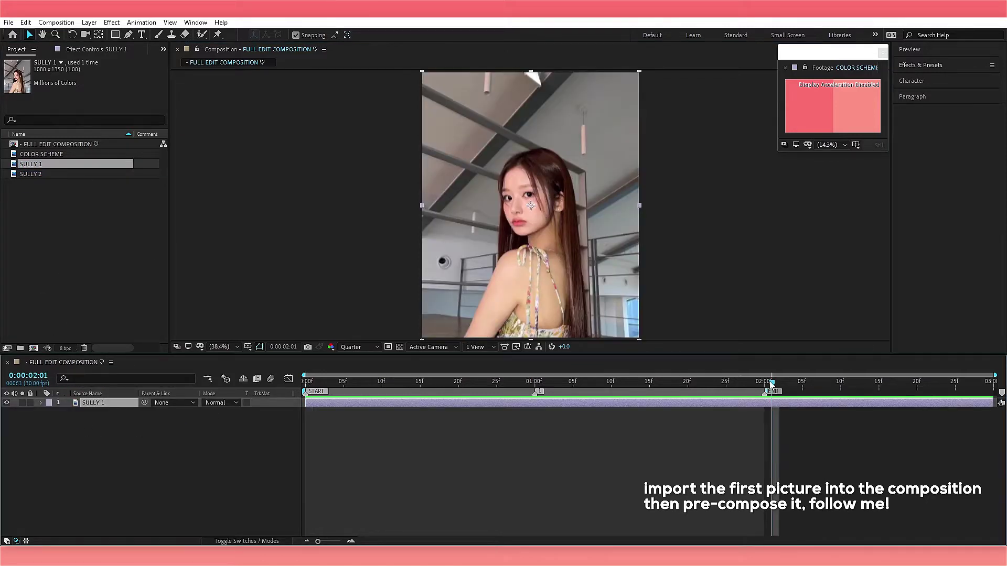
{"action": "key", "text": "Delete"}
{"action": "key", "text": "ctrl+z"}
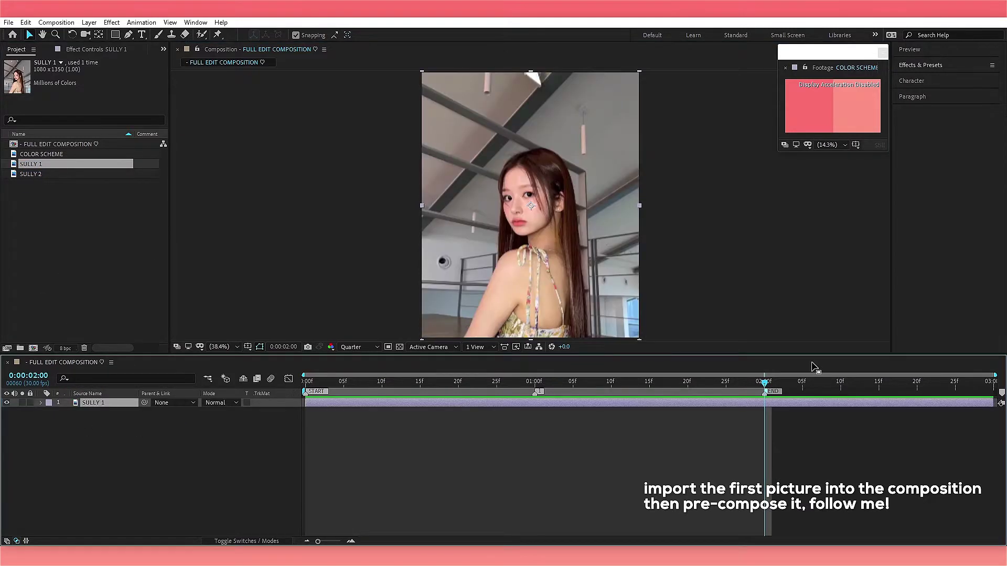
{"action": "key", "text": "s"}
{"action": "key", "text": "Home"}
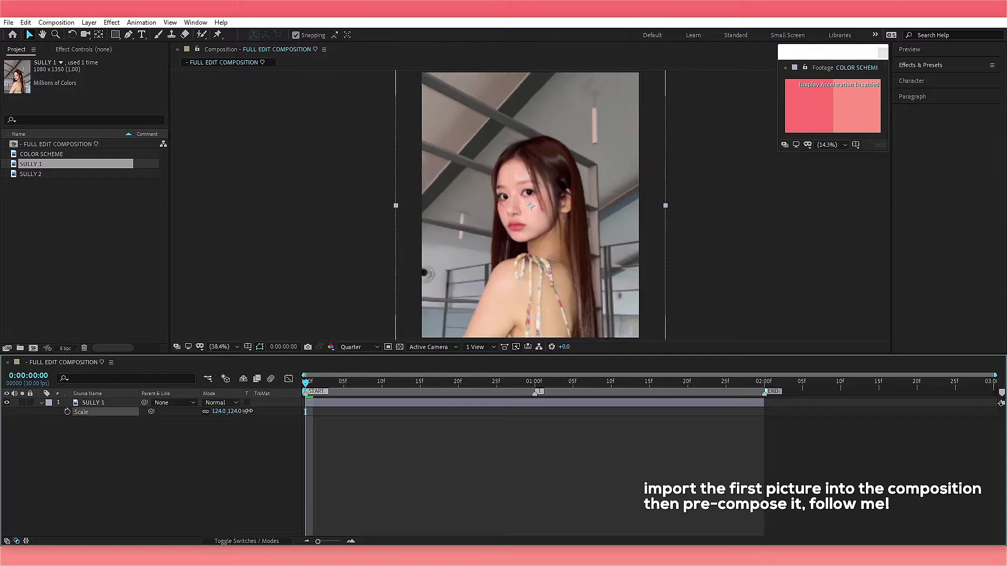
{"action": "mouse_move", "coordinate": [235, 411]}
{"action": "left_mouse_down"}
{"action": "mouse_move", "coordinate": [255, 411]}
{"action": "mouse_move", "coordinate": [115, 402]}
{"action": "left_mouse_up"}
{"action": "left_click", "coordinate": [262, 373]}
{"action": "key", "text": "p"}
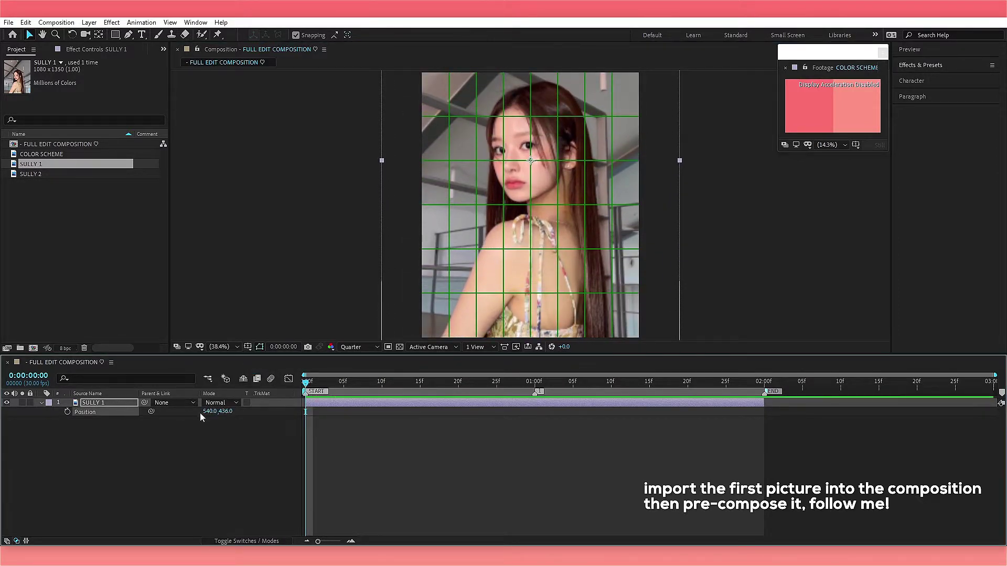
{"action": "left_click_drag", "start_coordinate": [206, 411], "coordinate": [204, 413]}
Pre-compose SULLY 1 as SULLY 1 Comp 1 with all attributes moved, Fuchsia label, Full preview resolution.
{"action": "right_click", "coordinate": [408, 404]}
{"action": "left_click", "coordinate": [430, 335]}
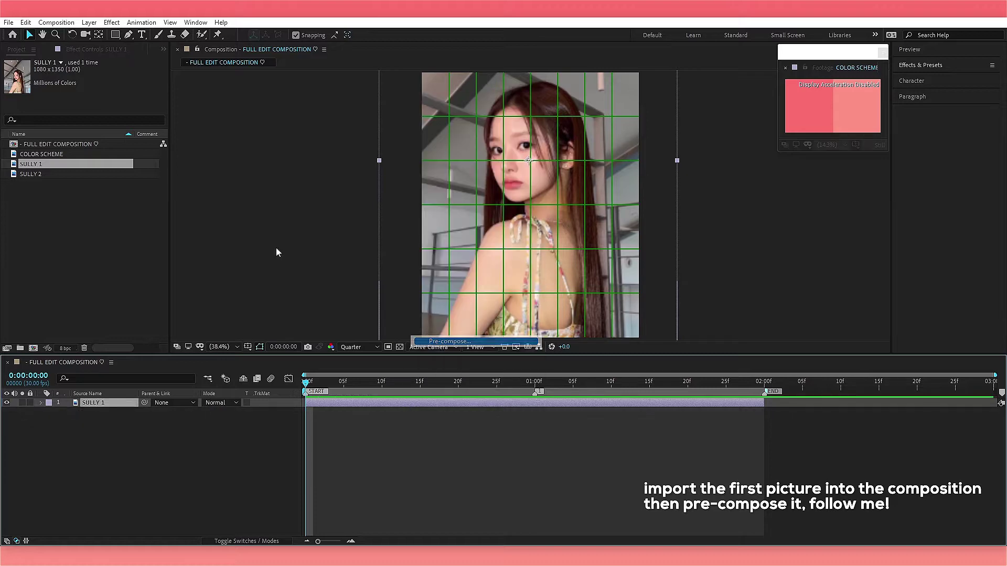
{"action": "left_click", "coordinate": [219, 266]}
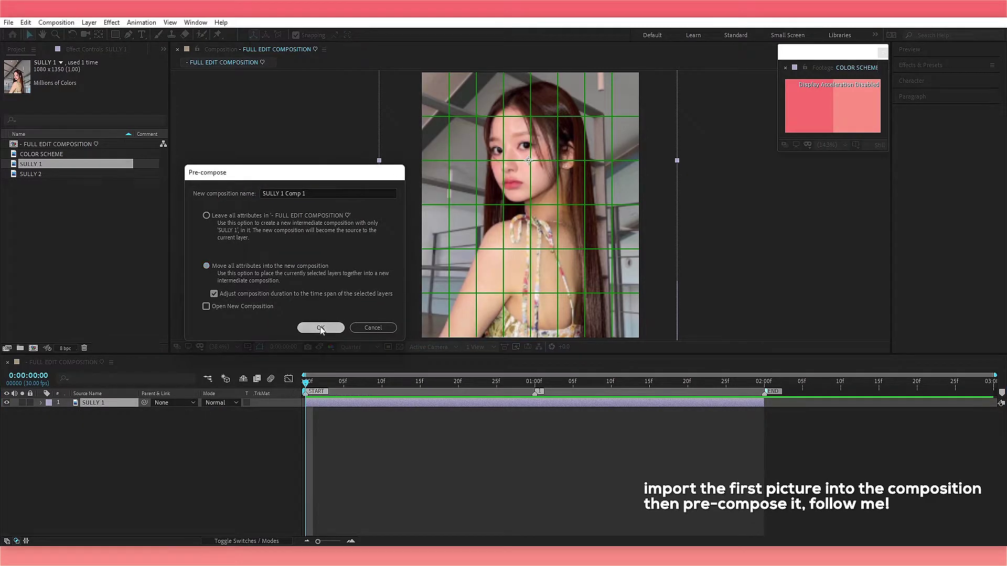
{"action": "left_click", "coordinate": [320, 328]}
{"action": "left_click", "coordinate": [49, 403]}
{"action": "left_click", "coordinate": [75, 365]}
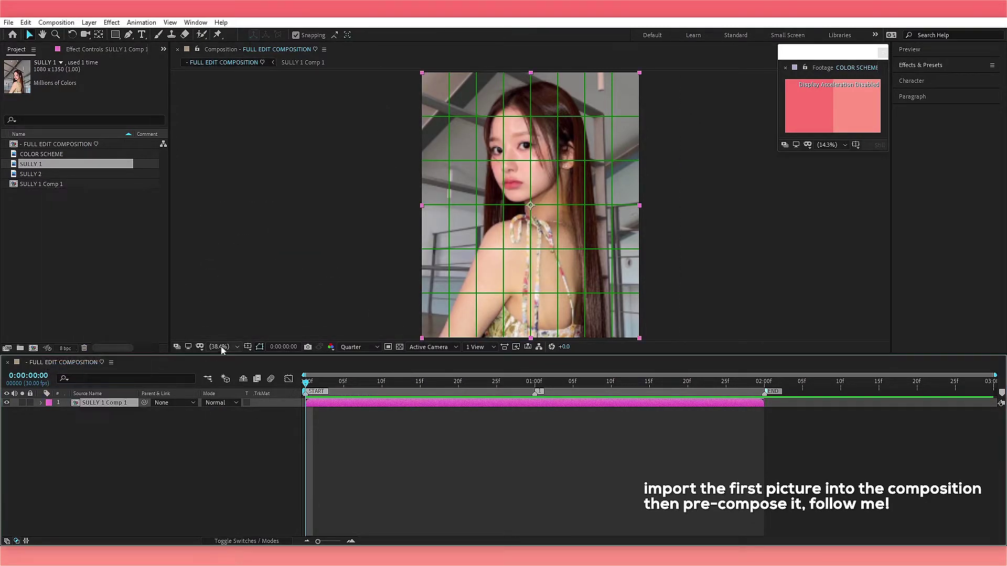
{"action": "left_click", "coordinate": [346, 347]}
{"action": "left_click", "coordinate": [350, 379]}
Mask the layer to the photo's top strip with a rectangle and duplicate it.
{"action": "left_click", "coordinate": [115, 34]}
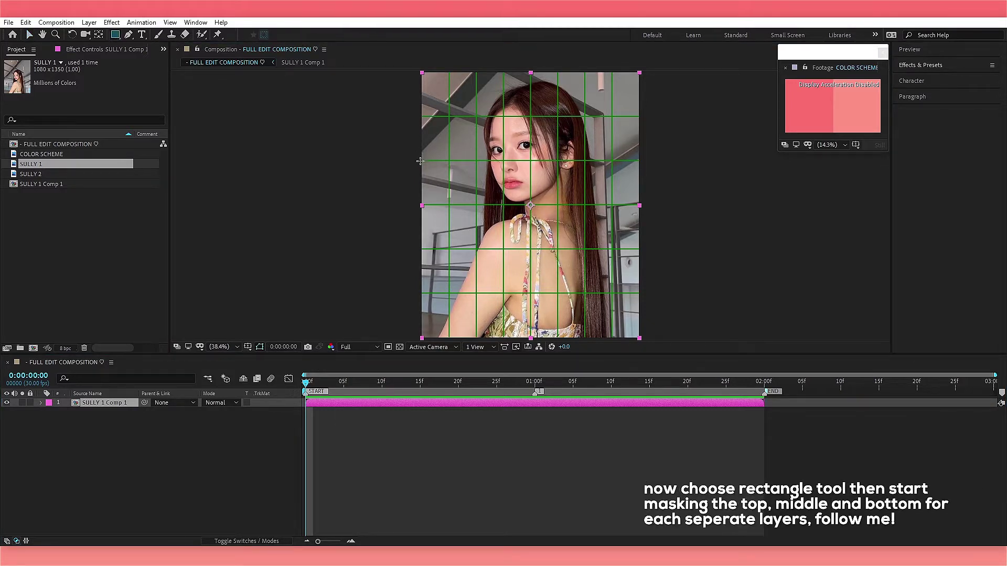
{"action": "left_click_drag", "start_coordinate": [420, 160], "coordinate": [641, 70]}
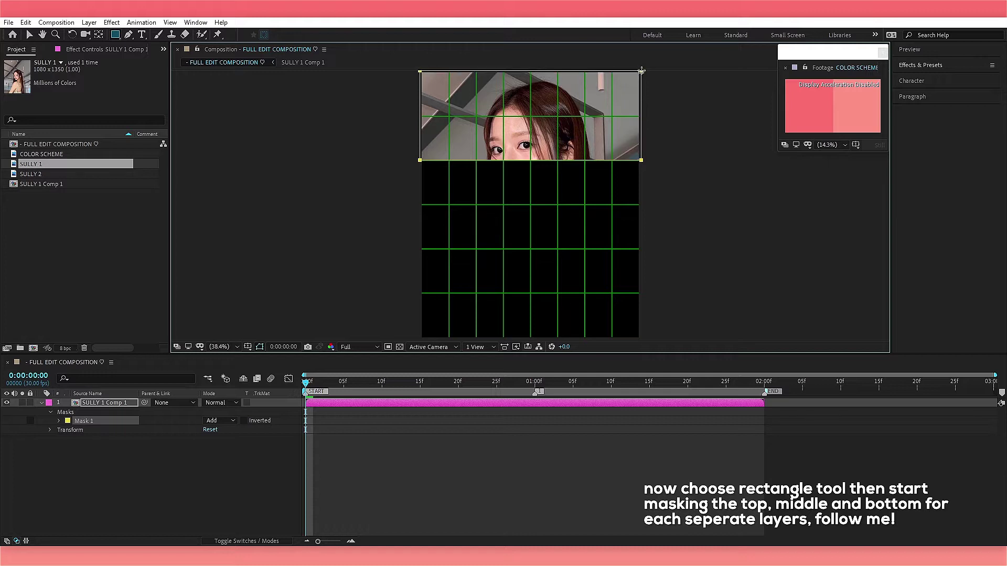
{"action": "left_click", "coordinate": [454, 405]}
{"action": "key", "text": "ctrl+d"}
Move the copies' masks down to the middle and bottom strips, then hide layers 1 and 2.
{"action": "left_click", "coordinate": [453, 403]}
{"action": "key", "text": "m"}
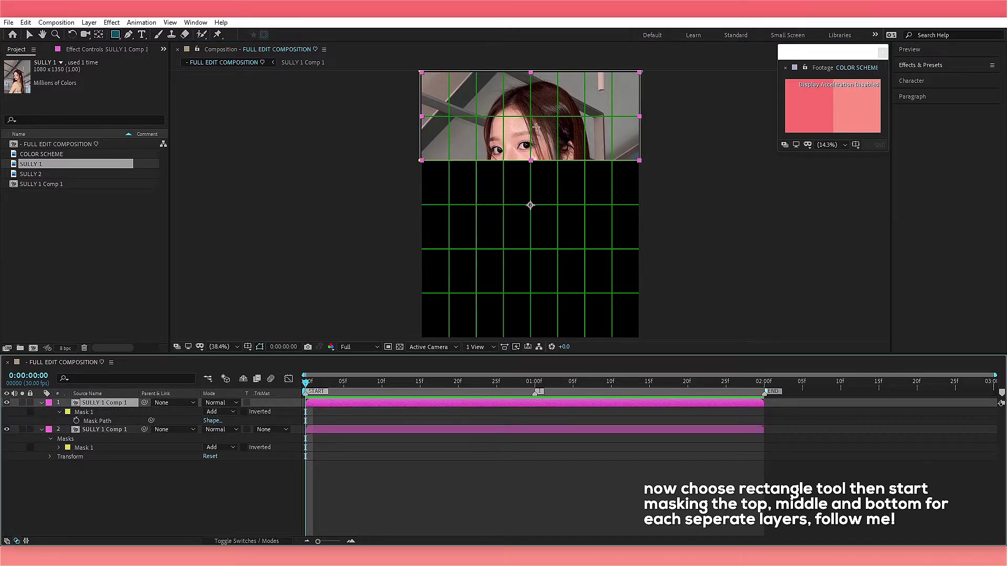
{"action": "left_click_drag", "start_coordinate": [544, 165], "coordinate": [544, 252]}
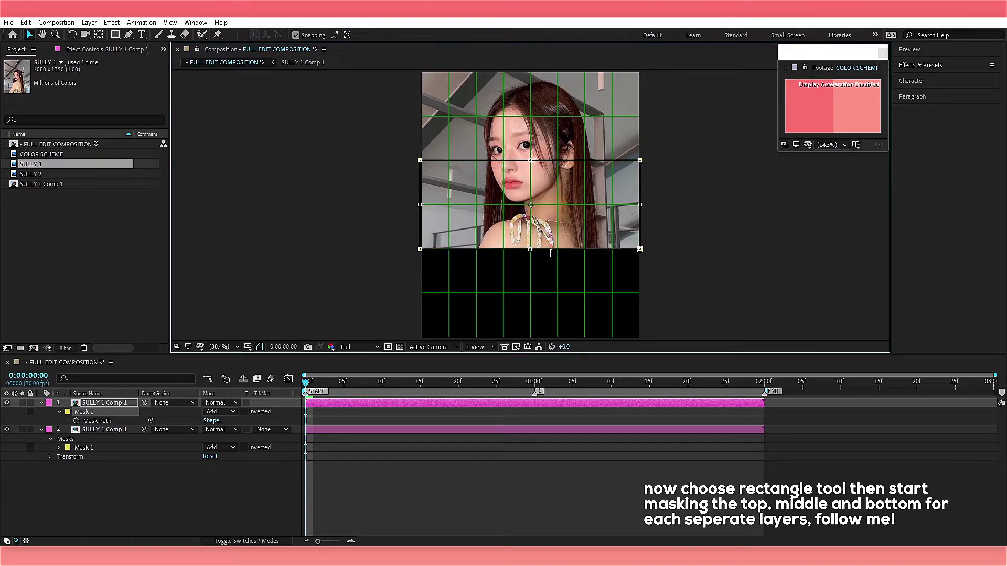
{"action": "key", "text": "ctrl+d"}
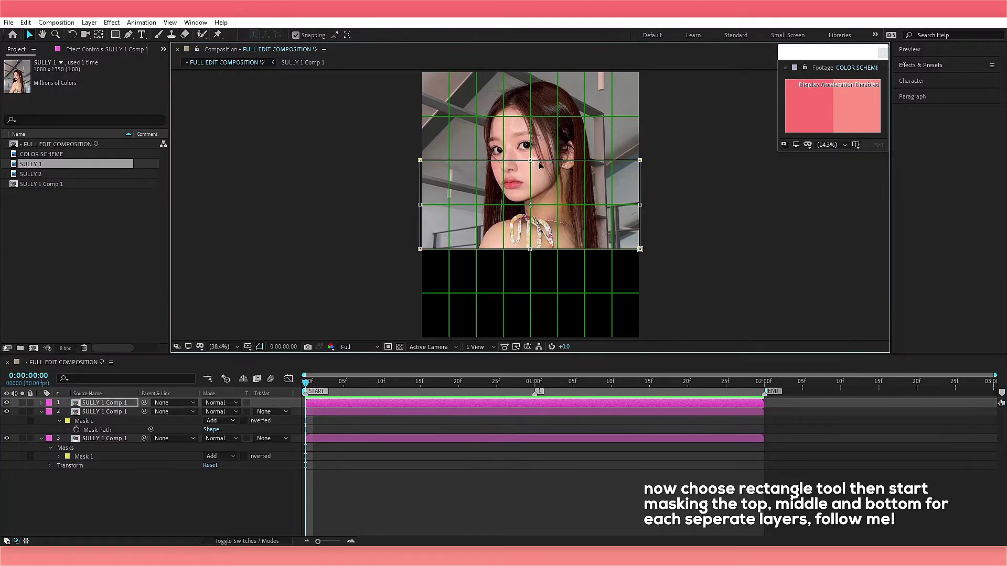
{"action": "left_click_drag", "start_coordinate": [534, 208], "coordinate": [533, 297]}
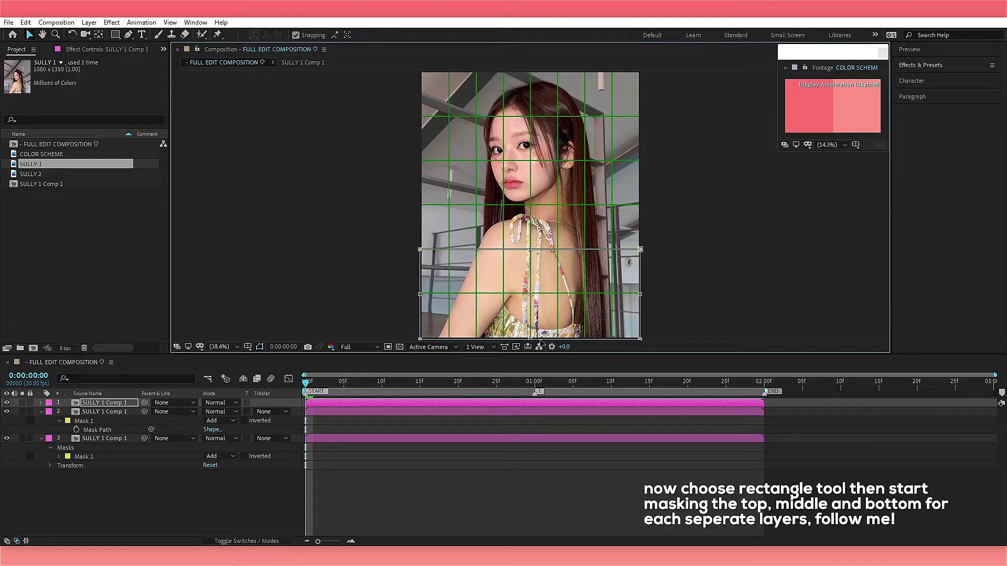
{"action": "left_click", "coordinate": [382, 490]}
{"action": "left_click_drag", "start_coordinate": [7, 411], "coordinate": [6, 403]}
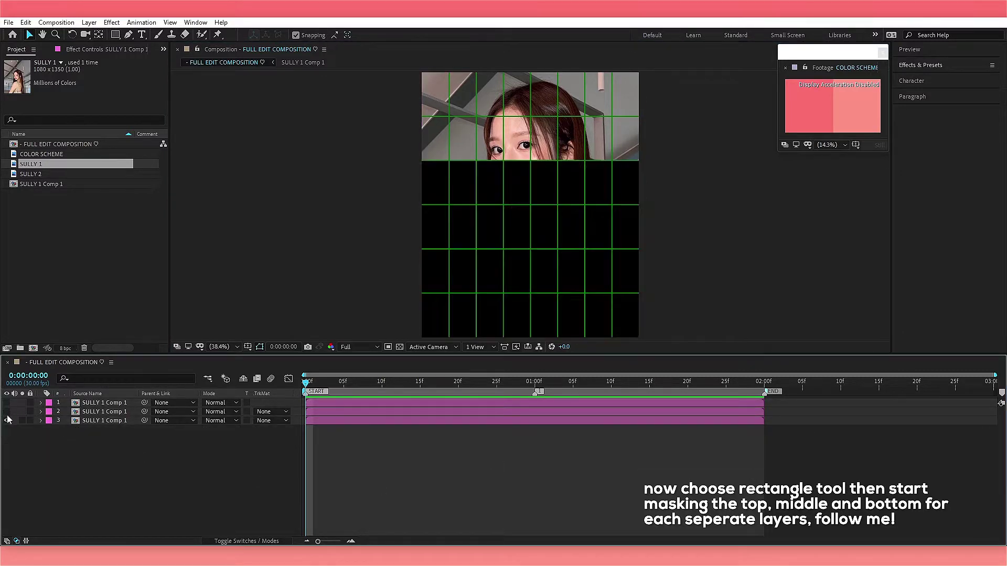
Pre-compose the three strip layers as SULLY 1 Comp 2, Comp 3 and Comp 4.
{"action": "right_click", "coordinate": [104, 420]}
{"action": "left_click", "coordinate": [148, 363]}
{"action": "left_click", "coordinate": [147, 364]}
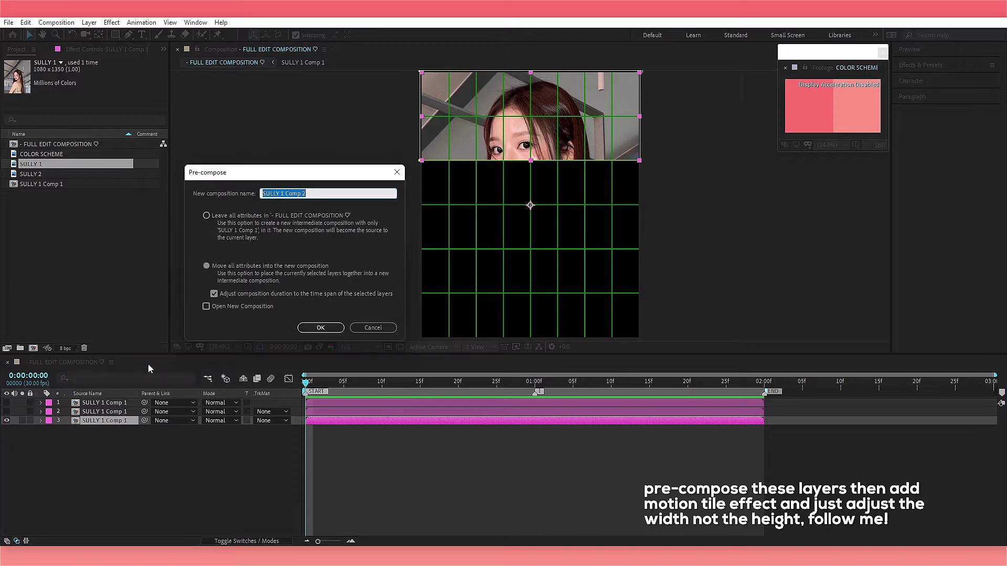
{"action": "left_click", "coordinate": [320, 327]}
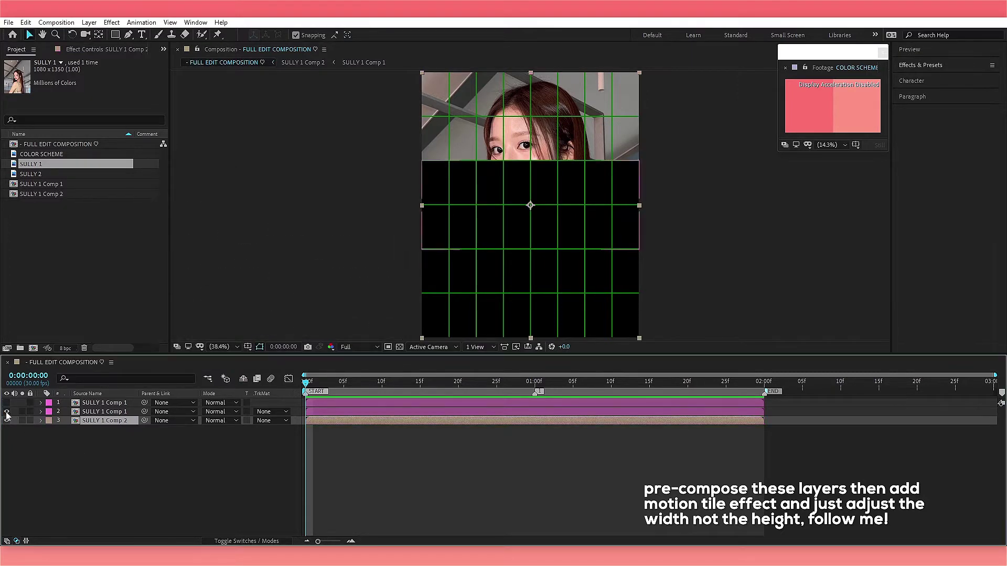
{"action": "left_click", "coordinate": [7, 412]}
{"action": "right_click", "coordinate": [104, 411]}
{"action": "left_click", "coordinate": [147, 354]}
{"action": "left_click", "coordinate": [321, 329]}
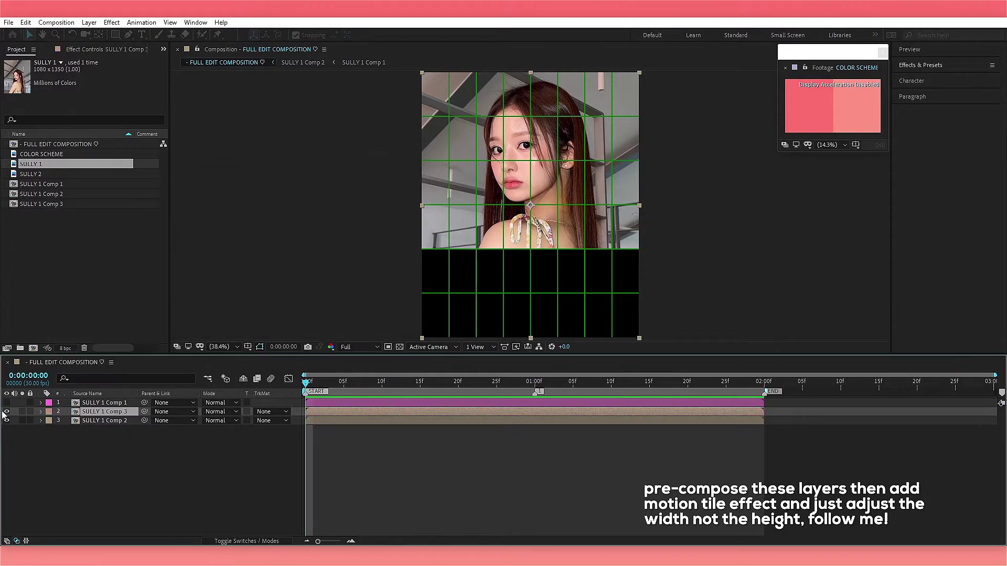
{"action": "left_click", "coordinate": [6, 403]}
{"action": "right_click", "coordinate": [102, 403]}
{"action": "left_click", "coordinate": [149, 348]}
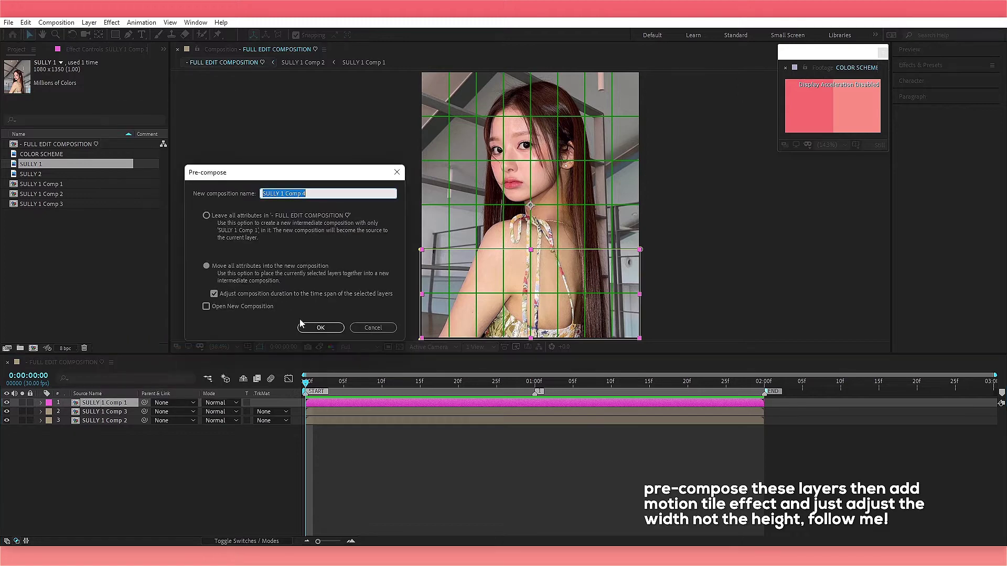
{"action": "left_click", "coordinate": [320, 327]}
Hide layers 1 and 2 so only the top strip SULLY 1 Comp 2 shows, and select it.
{"action": "left_click_drag", "start_coordinate": [6, 403], "coordinate": [6, 412]}
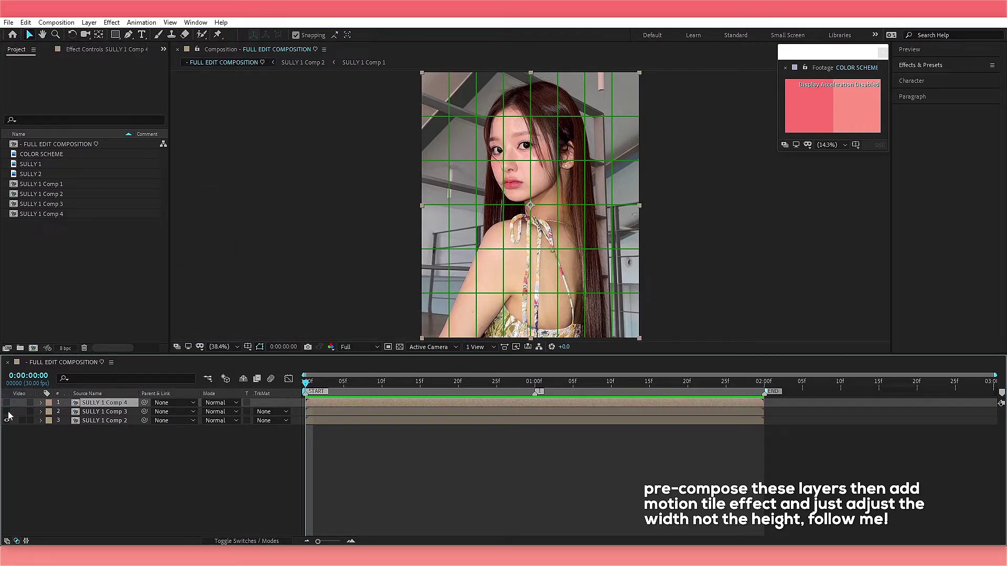
{"action": "left_click", "coordinate": [102, 420]}
{"action": "left_click", "coordinate": [955, 66]}
{"action": "left_click", "coordinate": [956, 78]}
Apply Motion Tile to SULLY 1 Comp 2 with Output Width 600 and Mirror Edges on.
{"action": "type", "text": "m"}
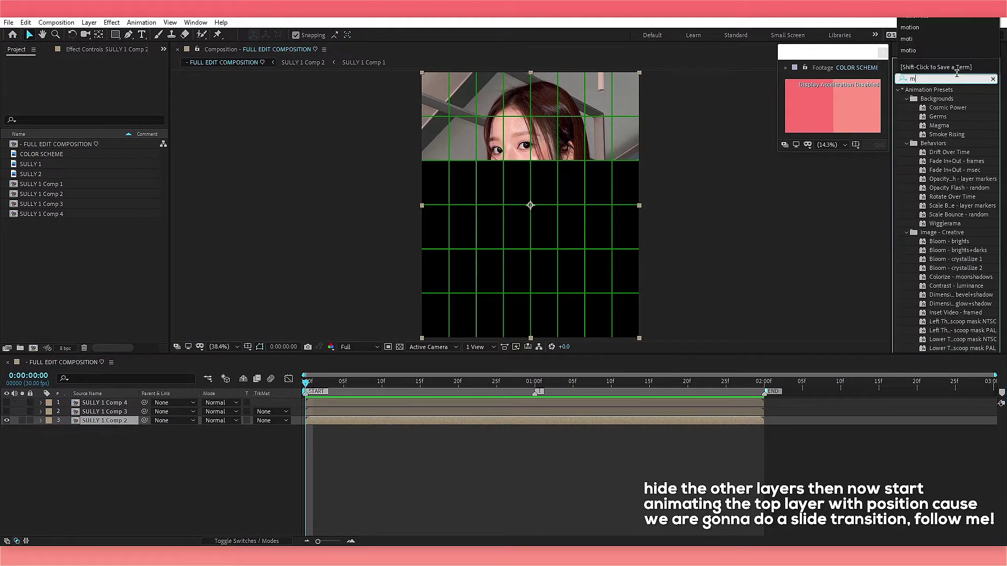
{"action": "type", "text": "otion tile"}
{"action": "double_click", "coordinate": [934, 98]}
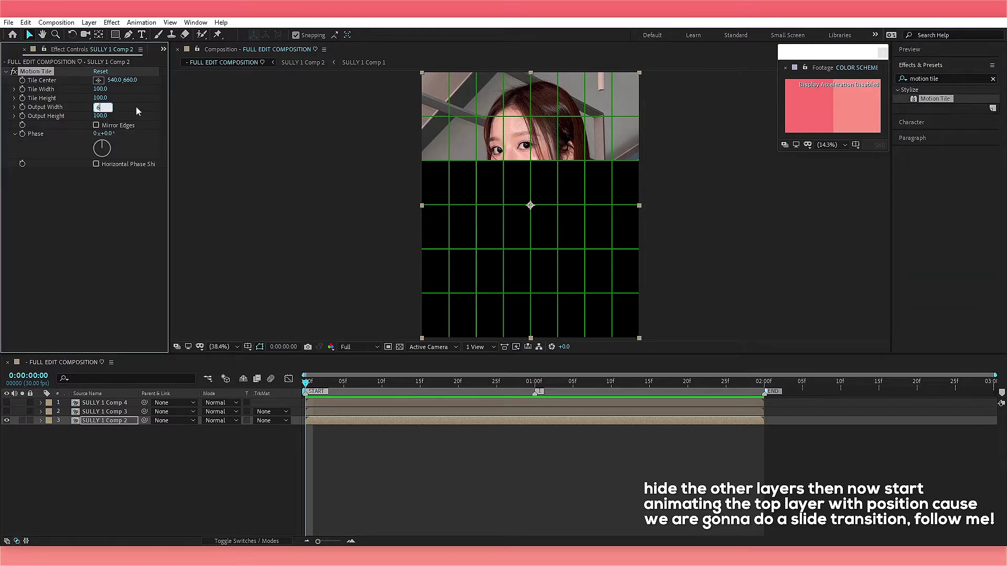
{"action": "type", "text": "00"}
{"action": "key", "text": "Return"}
{"action": "left_click", "coordinate": [111, 128]}
Enable motion blur on all three strip layers and move SULLY 1 Comp 2 to the top.
{"action": "left_click", "coordinate": [7, 402]}
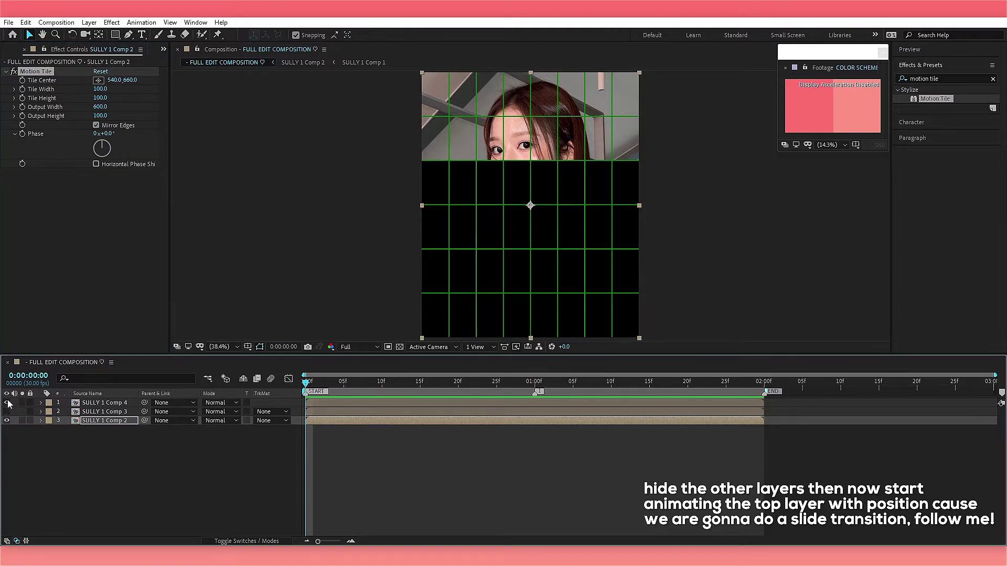
{"action": "left_click", "coordinate": [103, 403]}
{"action": "left_click", "coordinate": [7, 403]}
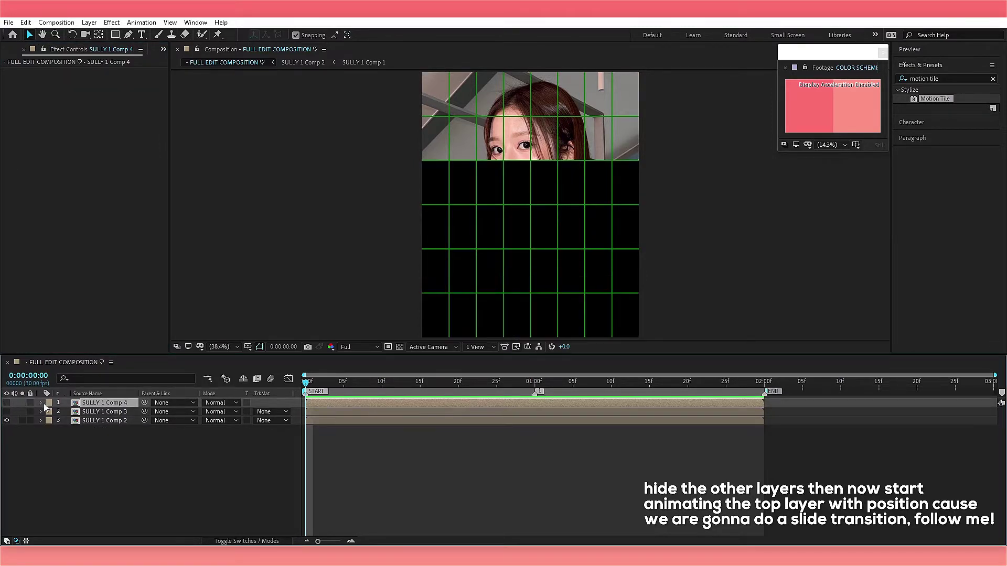
{"action": "left_click", "coordinate": [99, 420]}
{"action": "left_click", "coordinate": [235, 541]}
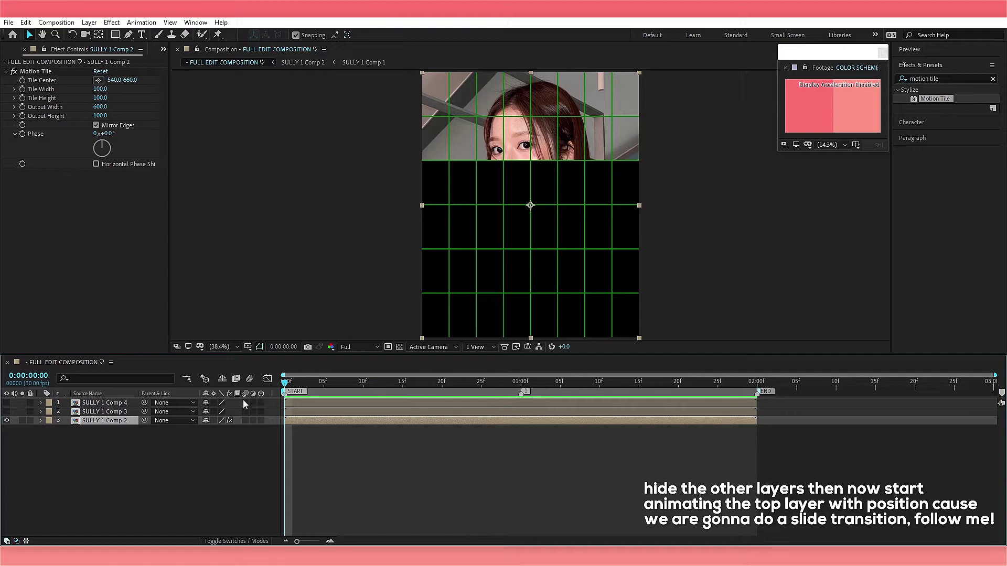
{"action": "left_click_drag", "start_coordinate": [244, 403], "coordinate": [245, 421]}
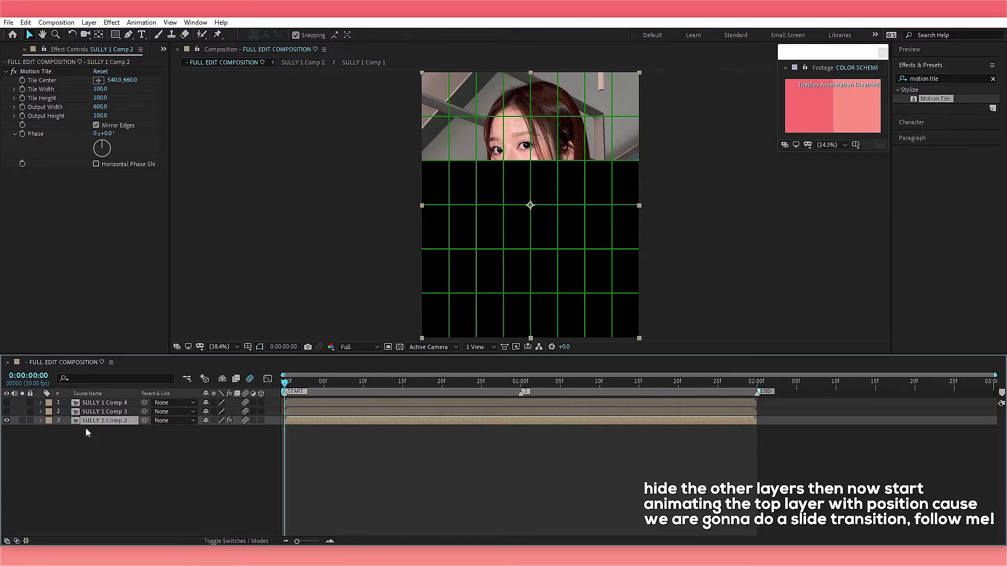
{"action": "mouse_move", "coordinate": [89, 419]}
{"action": "left_mouse_down"}
{"action": "mouse_move", "coordinate": [94, 401]}
{"action": "mouse_move", "coordinate": [97, 422]}
{"action": "left_mouse_up"}
Rename the three strip layers TOP, MIDDLE and BOT.
{"action": "left_click", "coordinate": [8, 420]}
{"action": "left_click", "coordinate": [9, 421]}
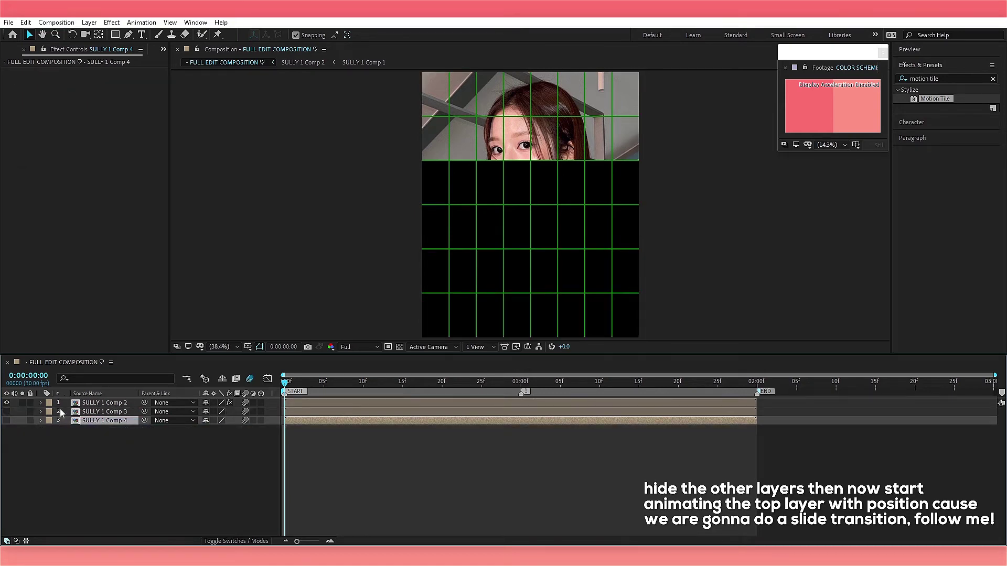
{"action": "right_click", "coordinate": [84, 403]}
{"action": "left_click", "coordinate": [106, 383]}
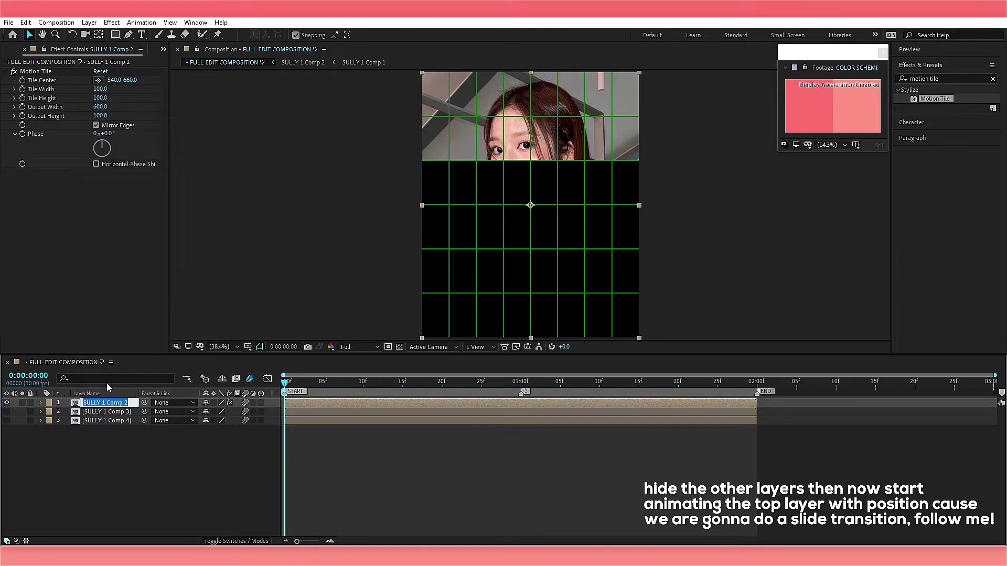
{"action": "type", "text": "TOP"}
{"action": "key", "text": "Return"}
{"action": "right_click", "coordinate": [104, 412]}
{"action": "left_click", "coordinate": [128, 395]}
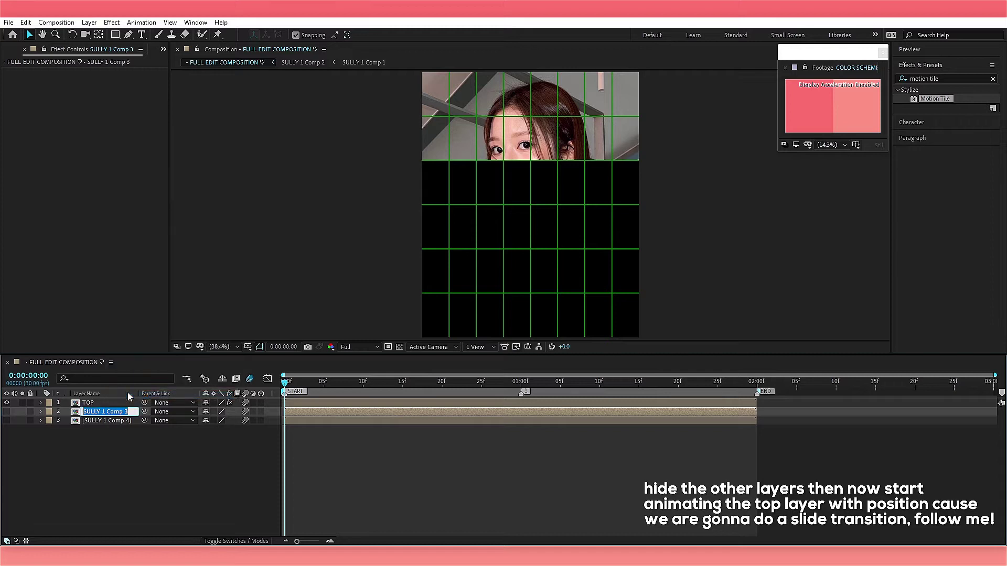
{"action": "type", "text": "MIDDLE"}
{"action": "key", "text": "Return"}
{"action": "right_click", "coordinate": [121, 420]}
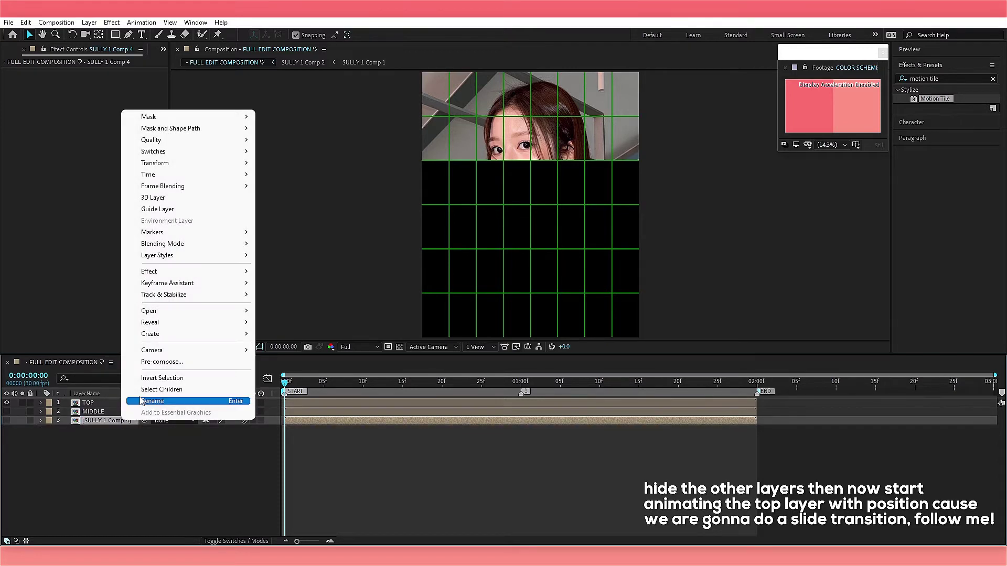
{"action": "left_click", "coordinate": [140, 401]}
{"action": "type", "text": "BOT"}
{"action": "key", "text": "Return"}
Add a starting Position keyframe on TOP at 540, 660.
{"action": "left_click", "coordinate": [325, 403]}
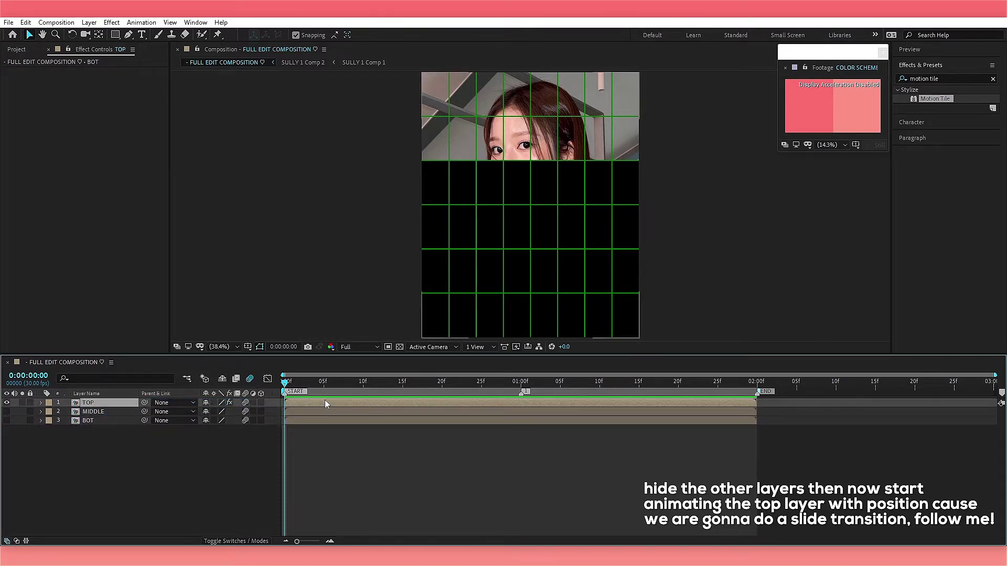
{"action": "key", "text": "p"}
{"action": "left_click", "coordinate": [67, 411]}
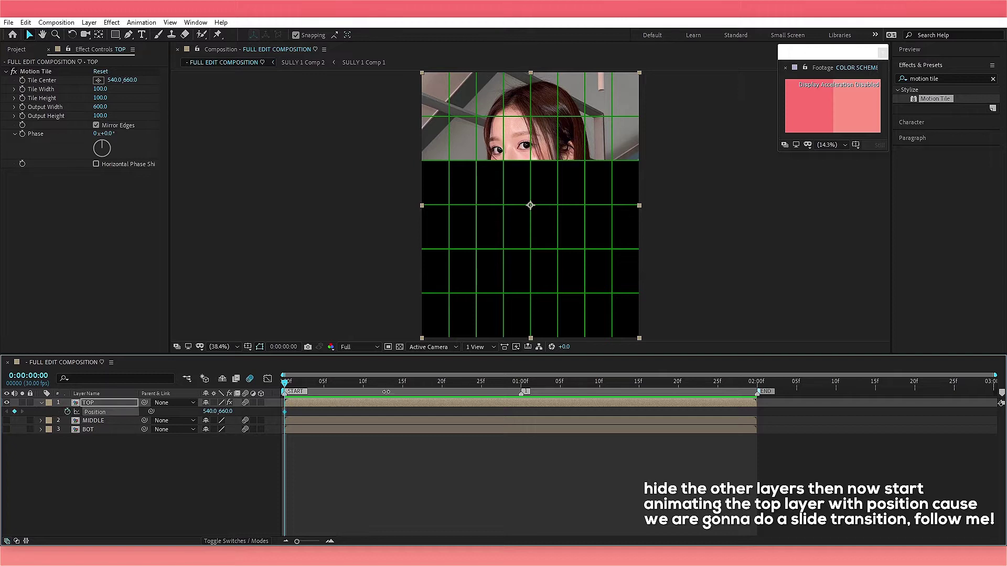
At 1:29, slide TOP's Position X to 2700 and ease both keyframes with F9.
{"action": "left_click", "coordinate": [482, 382]}
{"action": "key", "text": "Caps_Lock"}
{"action": "left_click_drag", "start_coordinate": [741, 389], "coordinate": [748, 386]}
{"action": "key", "text": "Caps_Lock"}
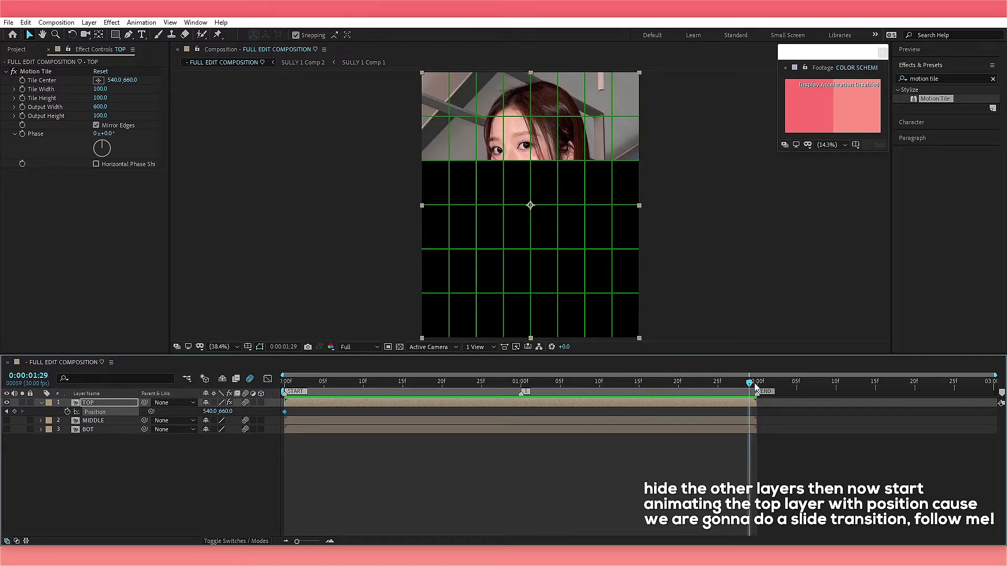
{"action": "left_click_drag", "start_coordinate": [208, 411], "coordinate": [269, 370]}
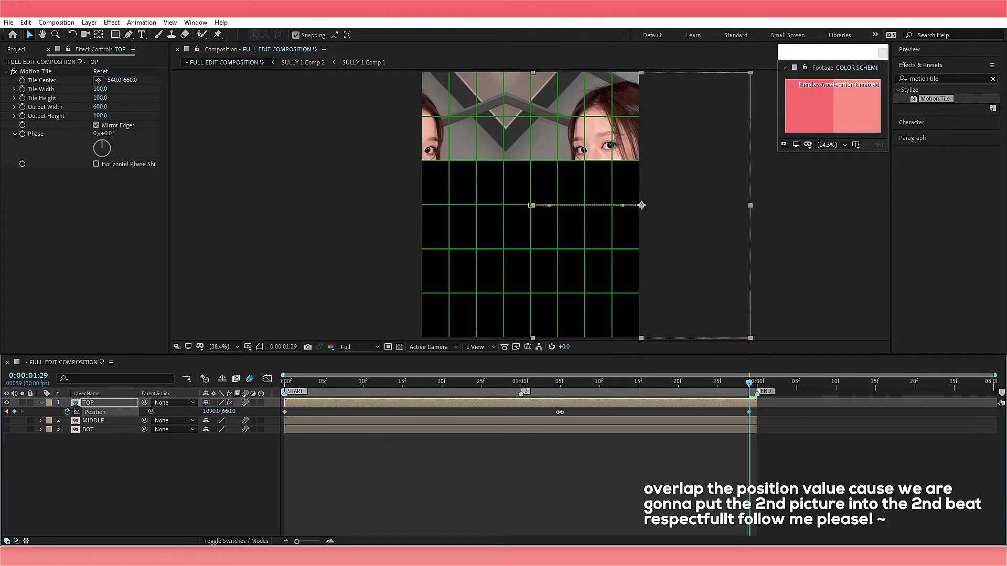
{"action": "left_click_drag", "start_coordinate": [231, 416], "coordinate": [357, 352]}
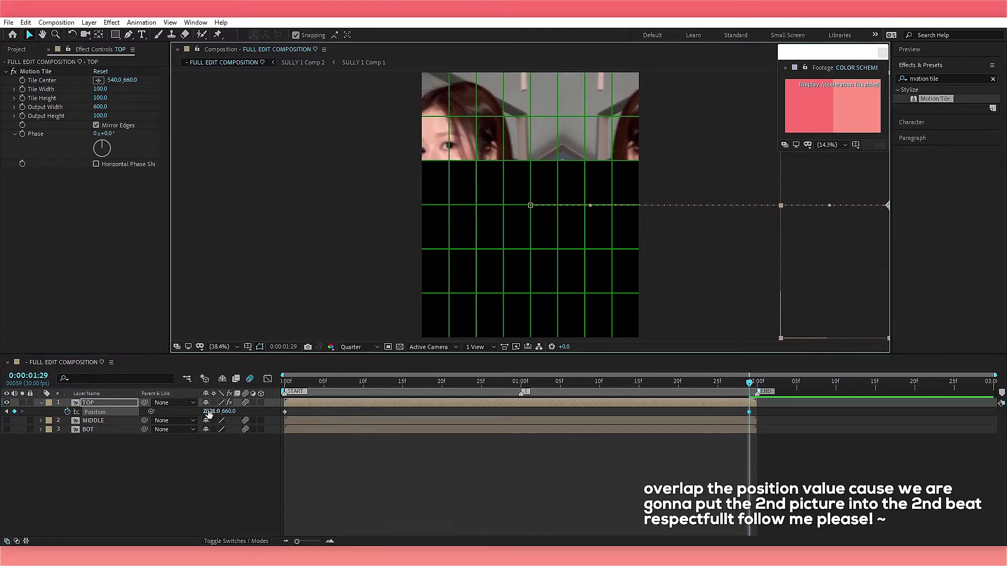
{"action": "left_click_drag", "start_coordinate": [210, 412], "coordinate": [404, 405]}
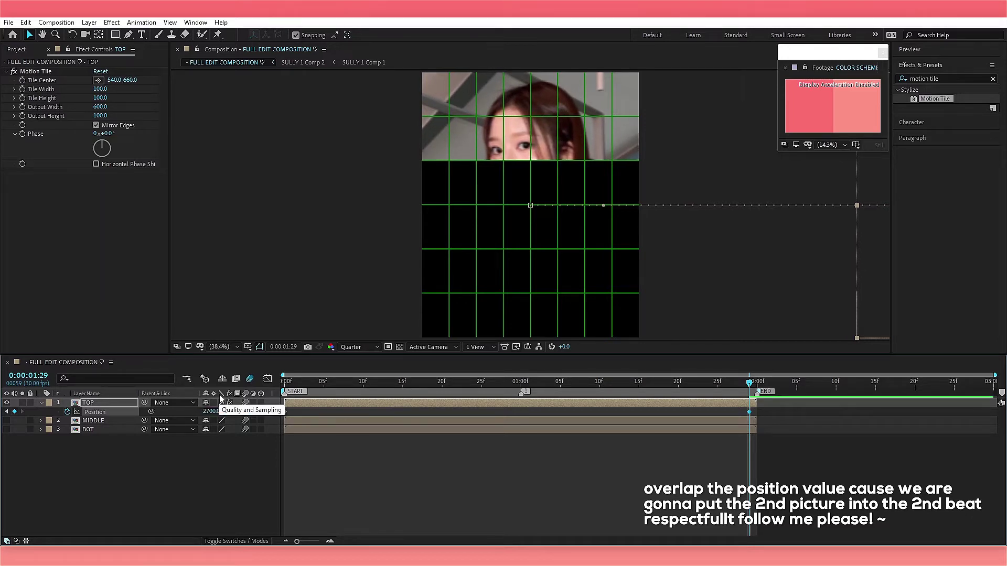
{"action": "left_click_drag", "start_coordinate": [773, 409], "coordinate": [271, 419]}
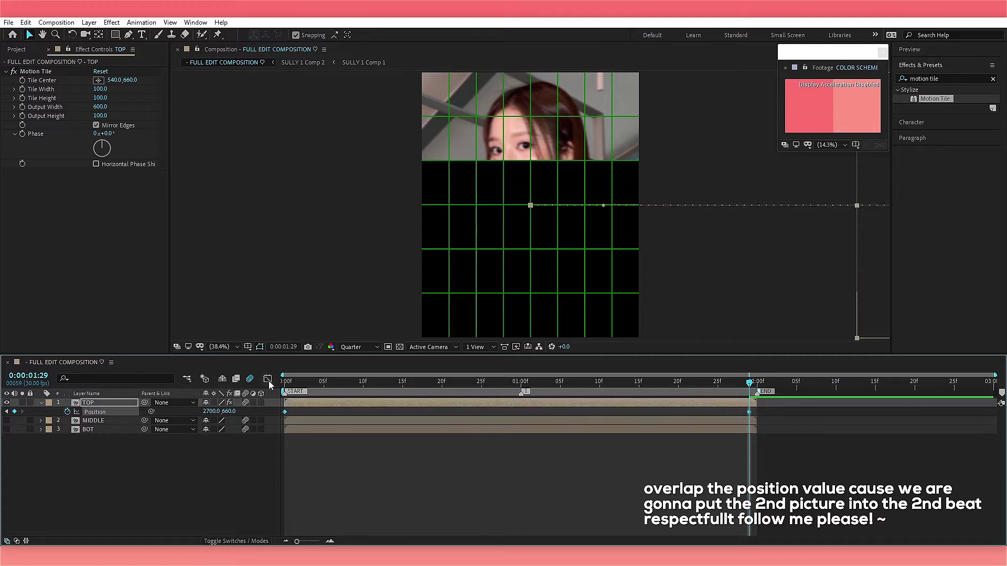
{"action": "key", "text": "F9"}
Hide TOP, show BOT and select it at the start of the timeline.
{"action": "left_click", "coordinate": [6, 403]}
{"action": "left_click", "coordinate": [6, 430]}
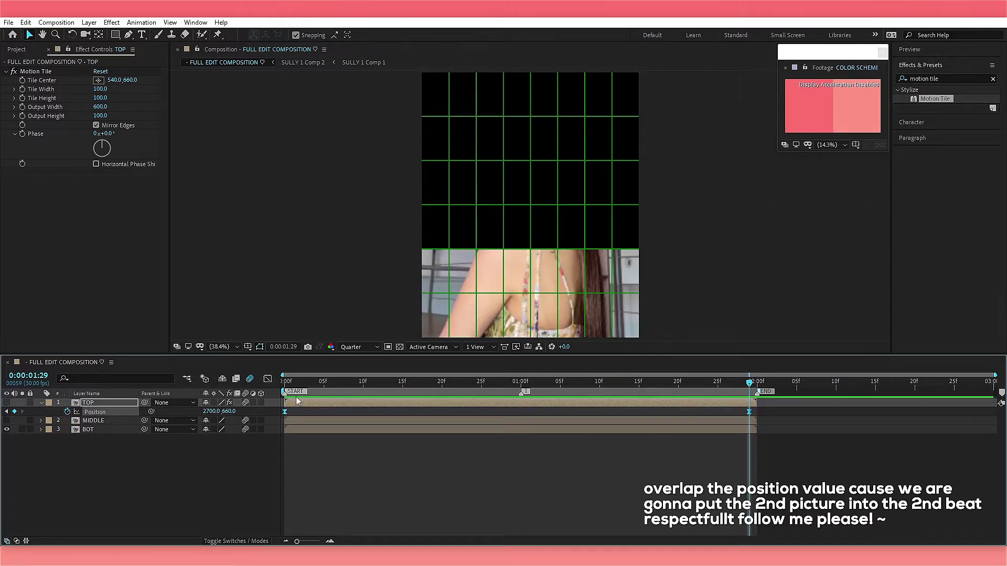
{"action": "key", "text": "Home"}
{"action": "left_click", "coordinate": [87, 429]}
Add a starting Position keyframe on BOT and jump to the work area end.
{"action": "key", "text": "p"}
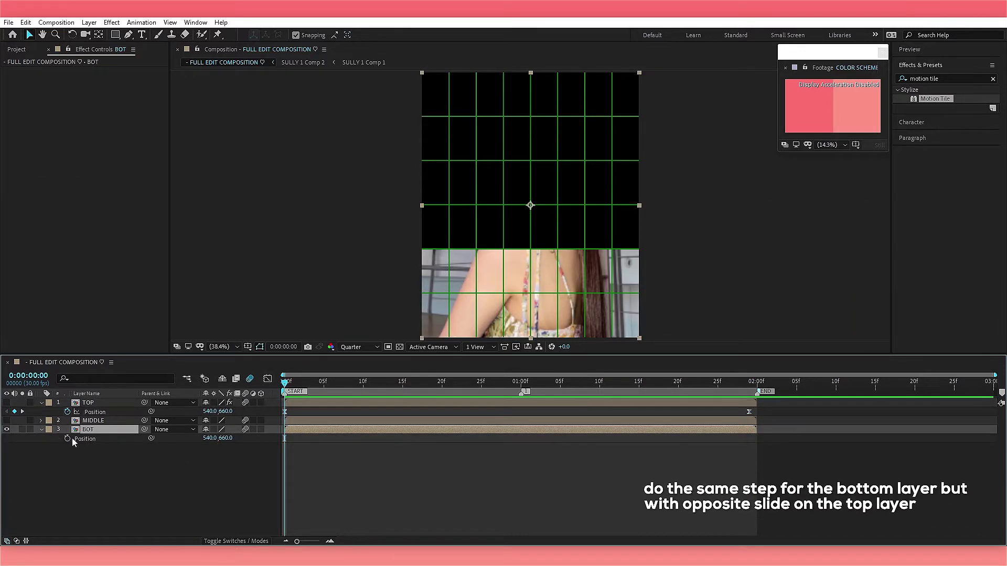
{"action": "left_click", "coordinate": [67, 439]}
{"action": "key", "text": "End"}
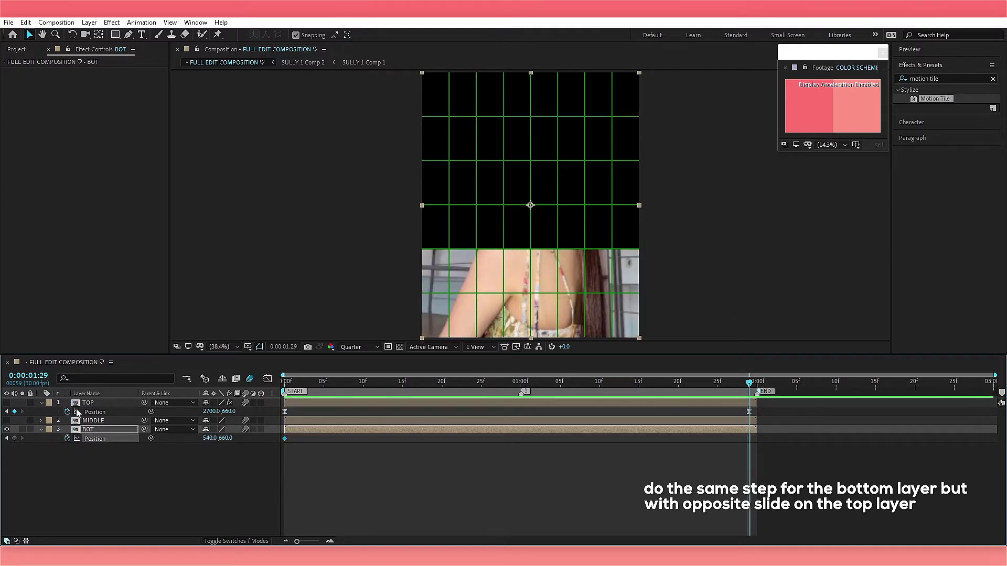
Copy the Motion Tile effect from TOP and paste it onto BOT.
{"action": "left_click", "coordinate": [95, 412]}
{"action": "left_click", "coordinate": [95, 439]}
{"action": "left_click", "coordinate": [95, 412]}
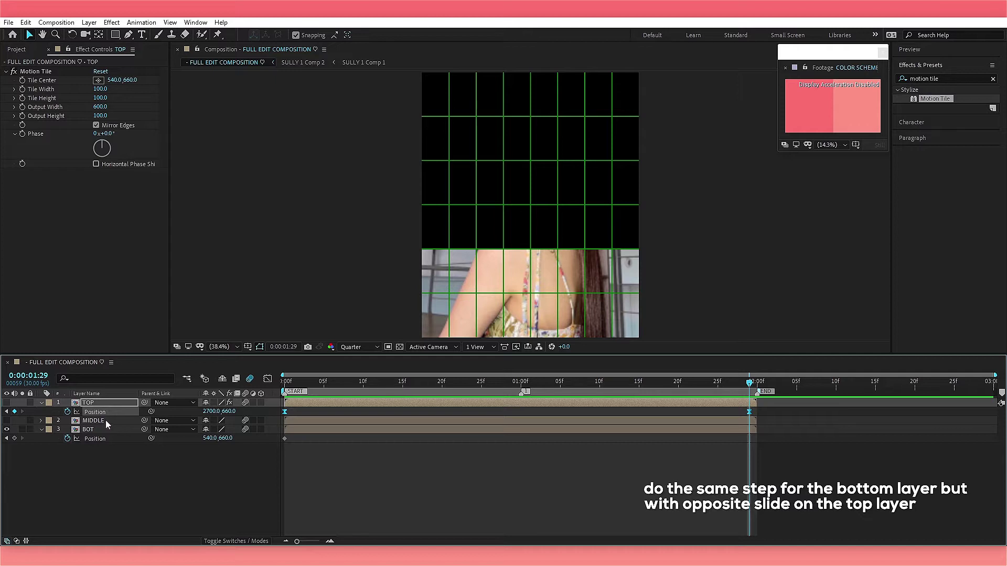
{"action": "left_click", "coordinate": [105, 420]}
{"action": "left_click", "coordinate": [6, 420]}
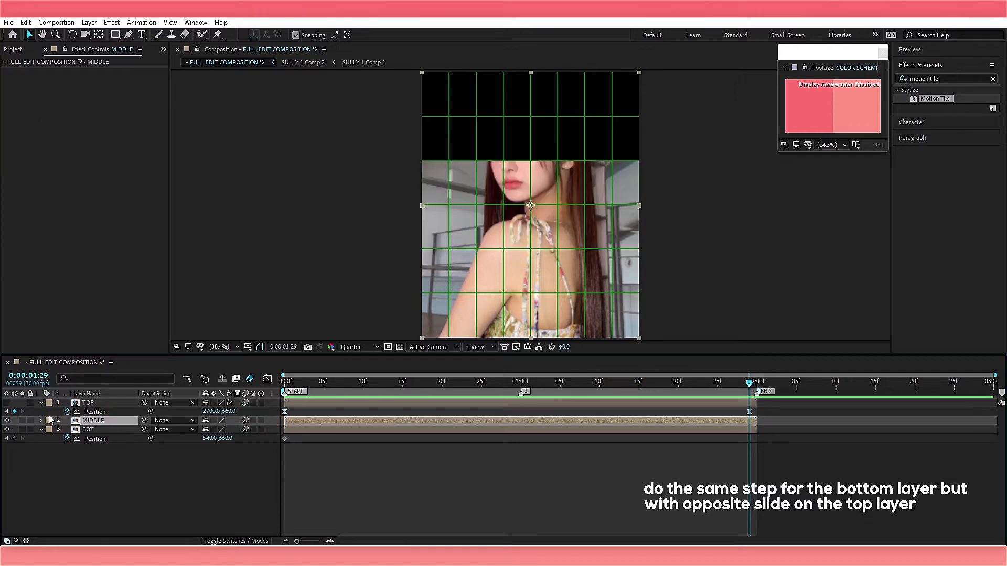
{"action": "left_click", "coordinate": [91, 430]}
{"action": "left_click", "coordinate": [6, 419]}
{"action": "left_click", "coordinate": [90, 402]}
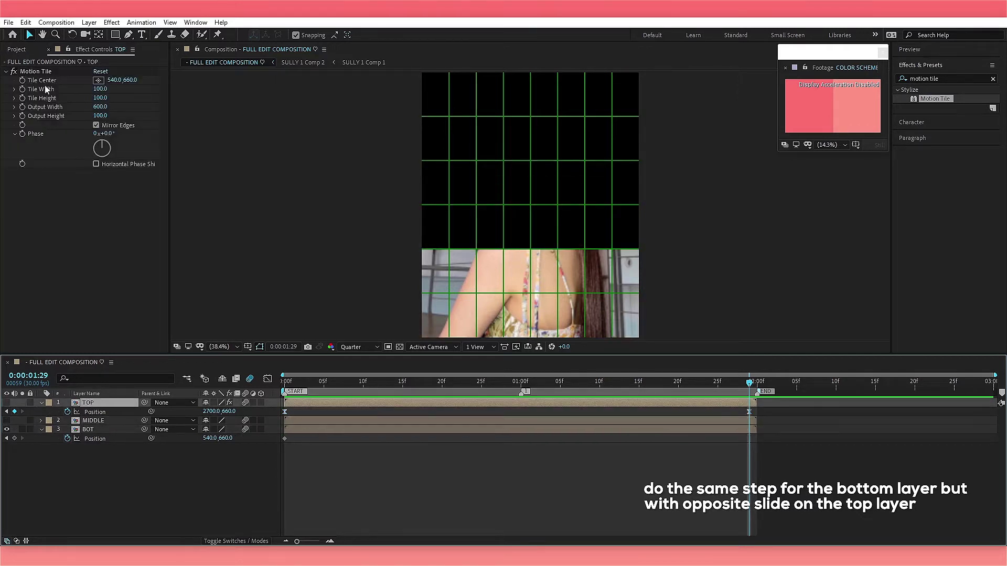
{"action": "left_click", "coordinate": [35, 71]}
{"action": "key", "text": "ctrl+c"}
{"action": "left_click", "coordinate": [88, 429]}
{"action": "key", "text": "ctrl+v"}
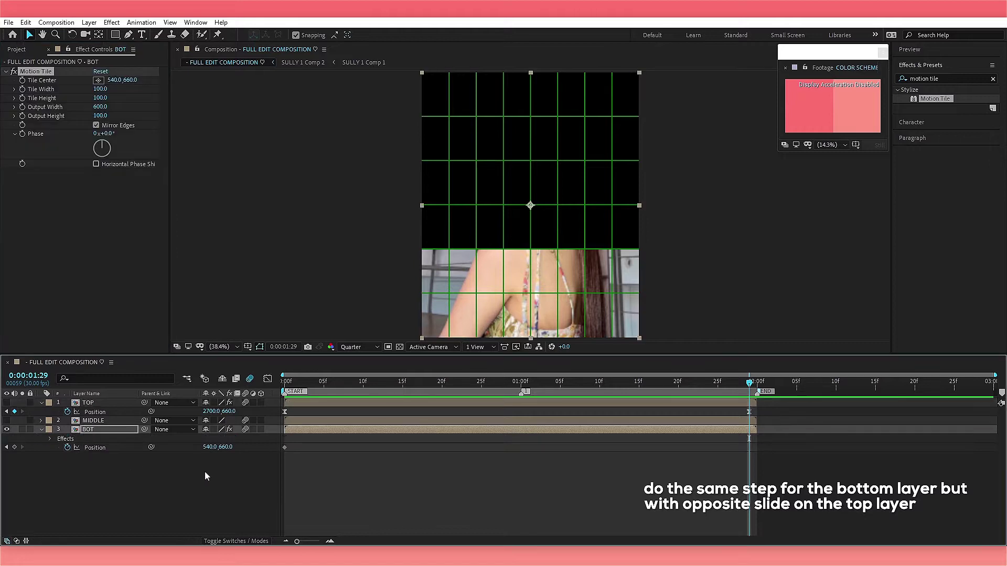
Slide BOT left to Position X -1619 at 1:29, creating an end keyframe.
{"action": "left_click_drag", "start_coordinate": [210, 447], "coordinate": [126, 465]}
{"action": "left_click_drag", "start_coordinate": [217, 447], "coordinate": [114, 464]}
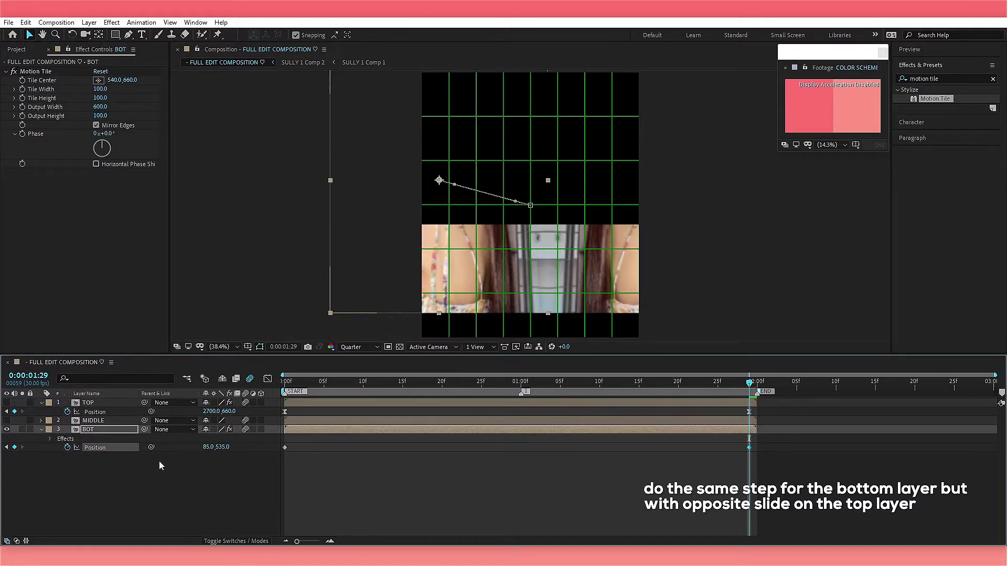
{"action": "left_click_drag", "start_coordinate": [215, 448], "coordinate": [16, 475]}
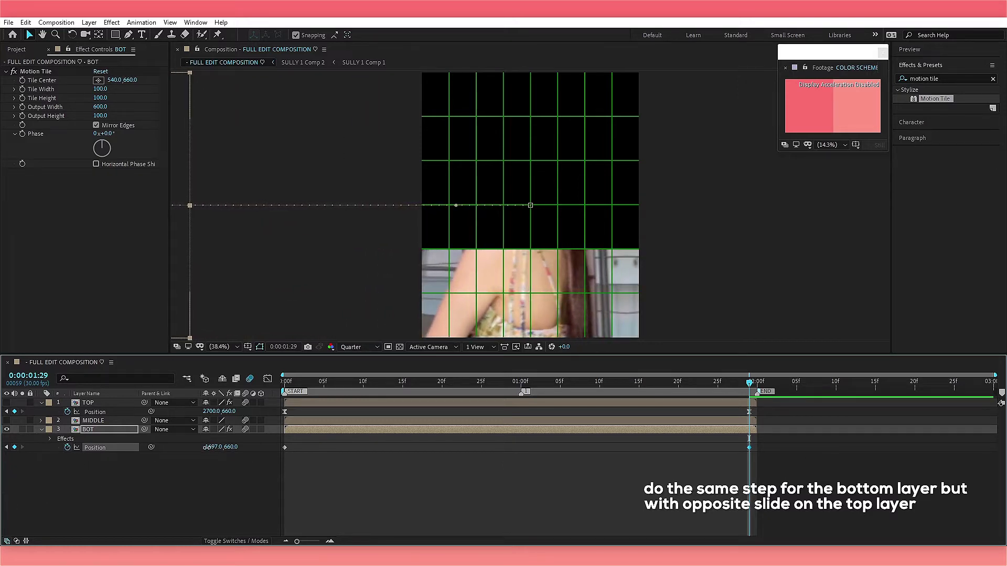
{"action": "mouse_move", "coordinate": [207, 447]}
{"action": "left_mouse_down"}
{"action": "mouse_move", "coordinate": [285, 458]}
{"action": "mouse_move", "coordinate": [293, 473]}
{"action": "mouse_move", "coordinate": [280, 478]}
{"action": "left_mouse_up"}
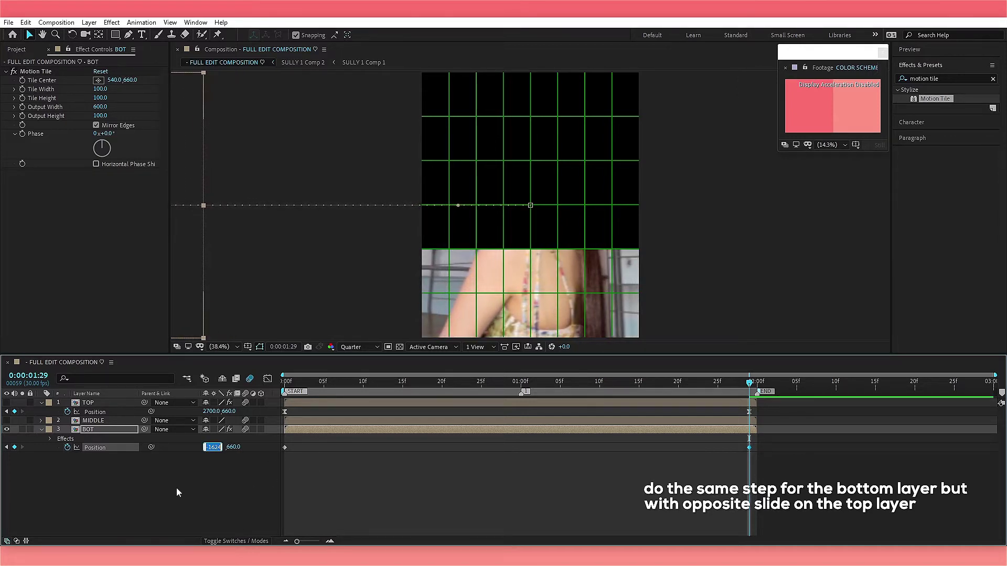
{"action": "type", "text": "-1700"}
{"action": "key", "text": "Return"}
{"action": "mouse_move", "coordinate": [215, 447]}
{"action": "left_mouse_down"}
{"action": "mouse_move", "coordinate": [270, 456]}
{"action": "mouse_move", "coordinate": [256, 457]}
{"action": "left_mouse_up"}
{"action": "left_click", "coordinate": [438, 430]}
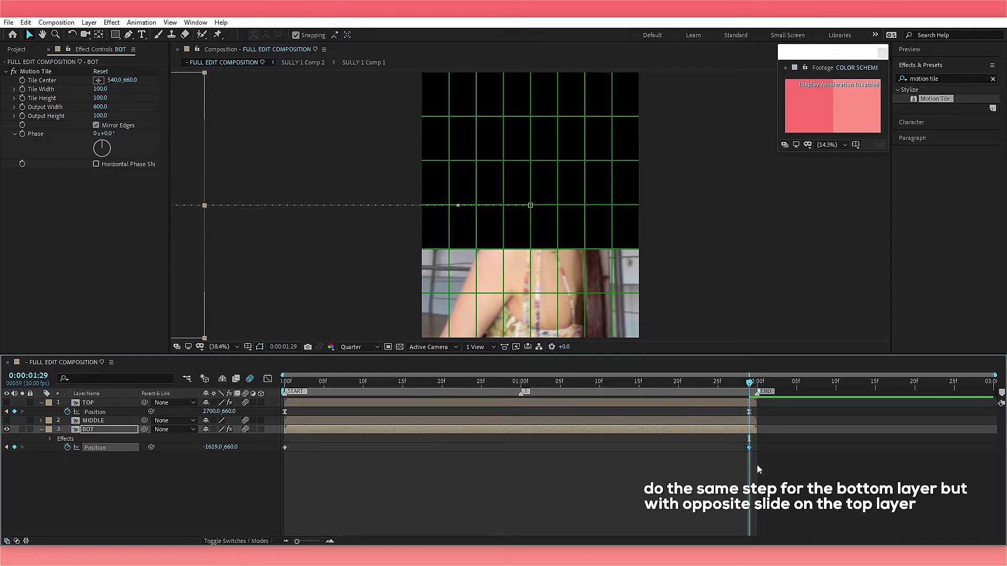
Ease both BOT Position keyframes with F9 and make TOP visible again.
{"action": "left_click_drag", "start_coordinate": [812, 437], "coordinate": [278, 485]}
{"action": "key", "text": "F9"}
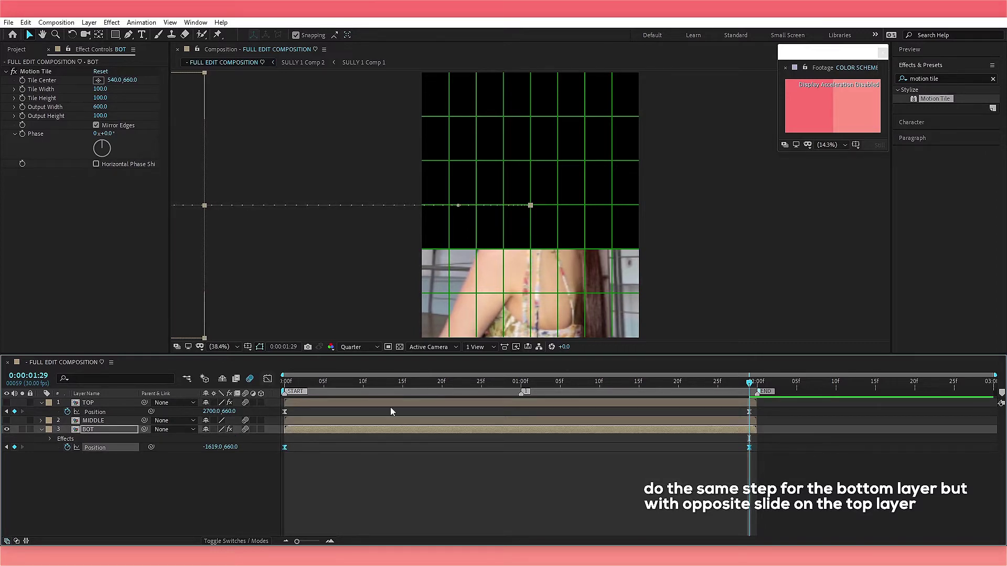
{"action": "left_click", "coordinate": [7, 402]}
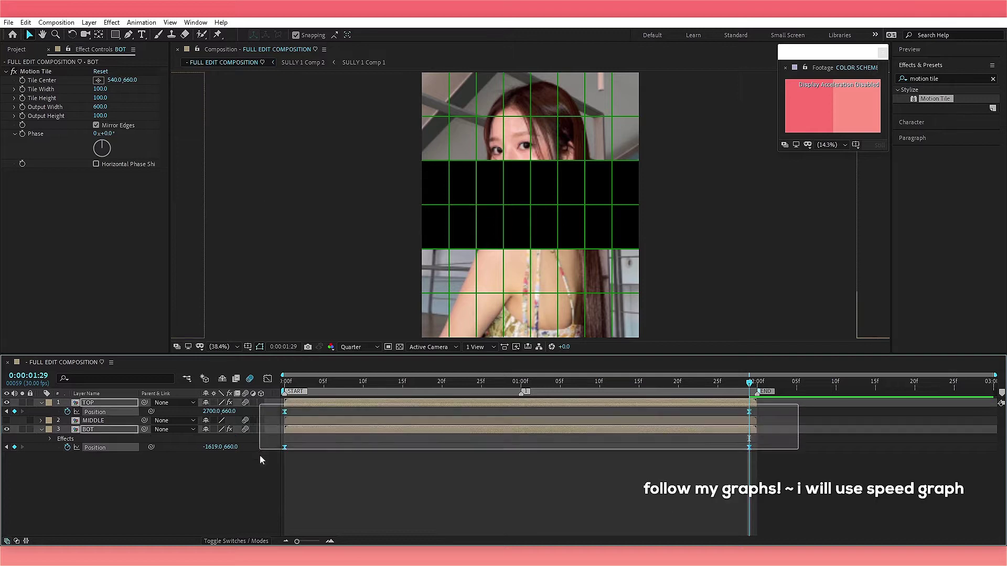
Drag the TOP and BOT keyframe influence handles in the speed graph for a peak near 1:00, then preview.
{"action": "left_click_drag", "start_coordinate": [797, 398], "coordinate": [260, 455]}
{"action": "left_click", "coordinate": [267, 378]}
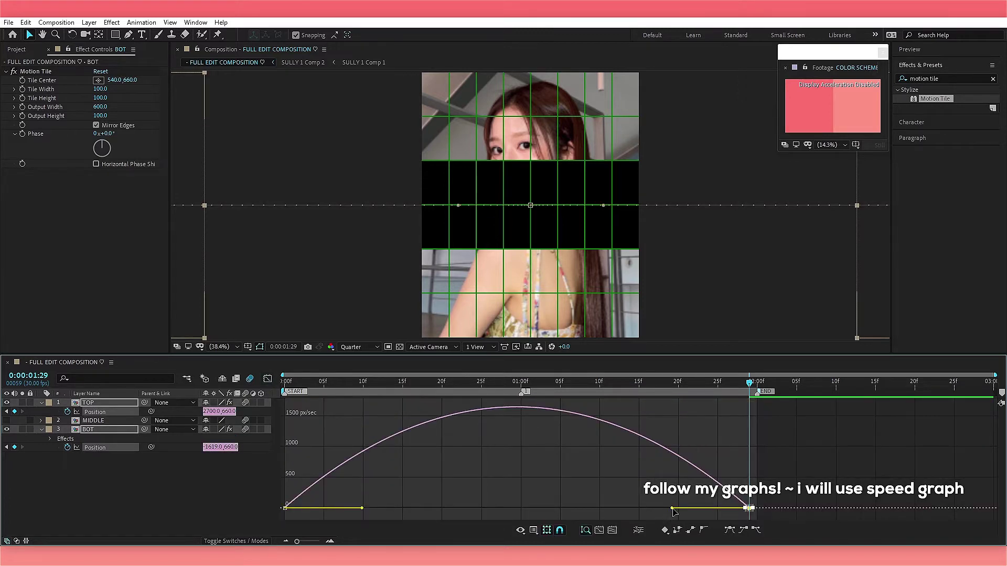
{"action": "left_click_drag", "start_coordinate": [670, 508], "coordinate": [564, 512]}
{"action": "left_click_drag", "start_coordinate": [435, 461], "coordinate": [235, 531]}
{"action": "left_click_drag", "start_coordinate": [366, 509], "coordinate": [475, 510]}
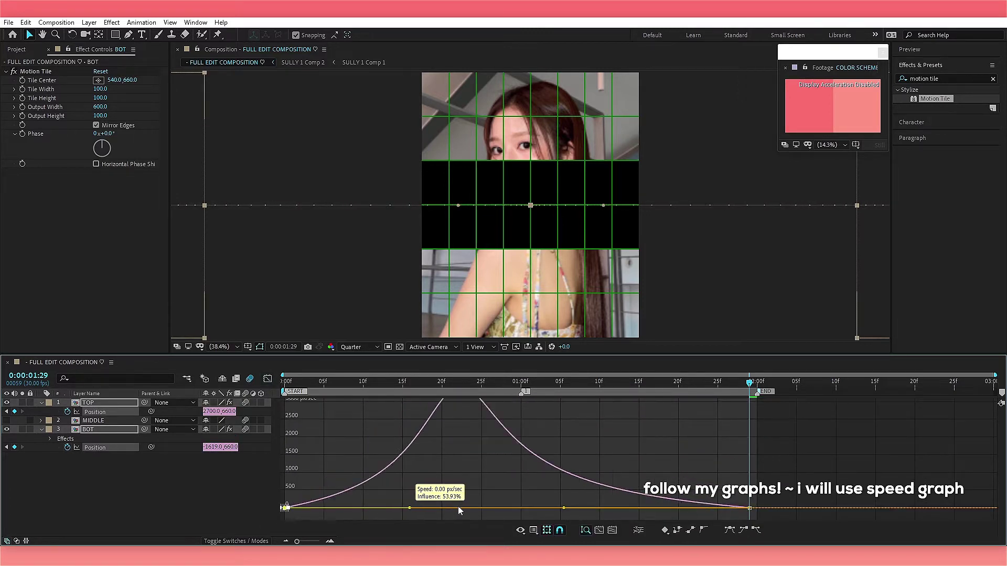
{"action": "right_click", "coordinate": [527, 397]}
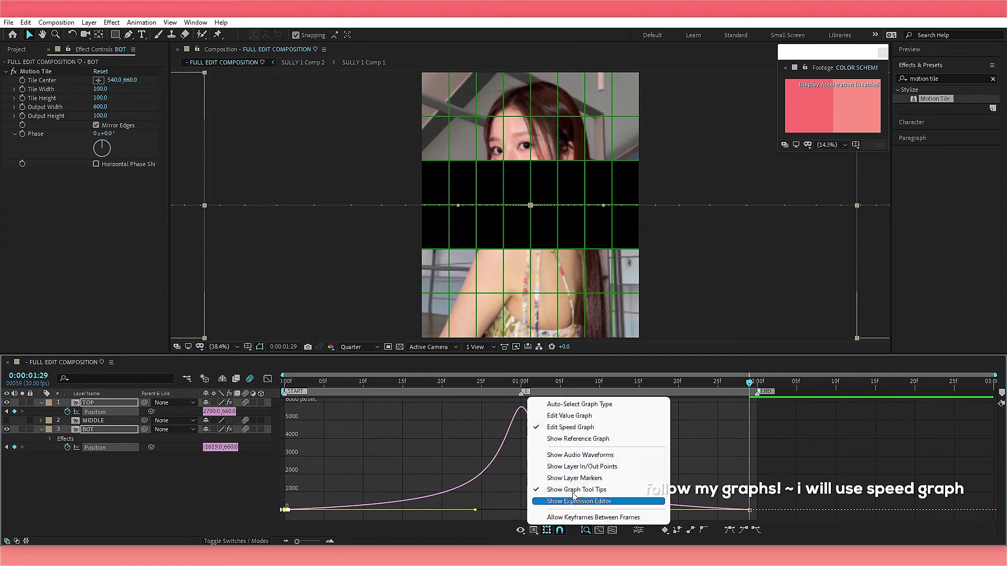
{"action": "left_click", "coordinate": [584, 427]}
{"action": "key", "text": "space"}
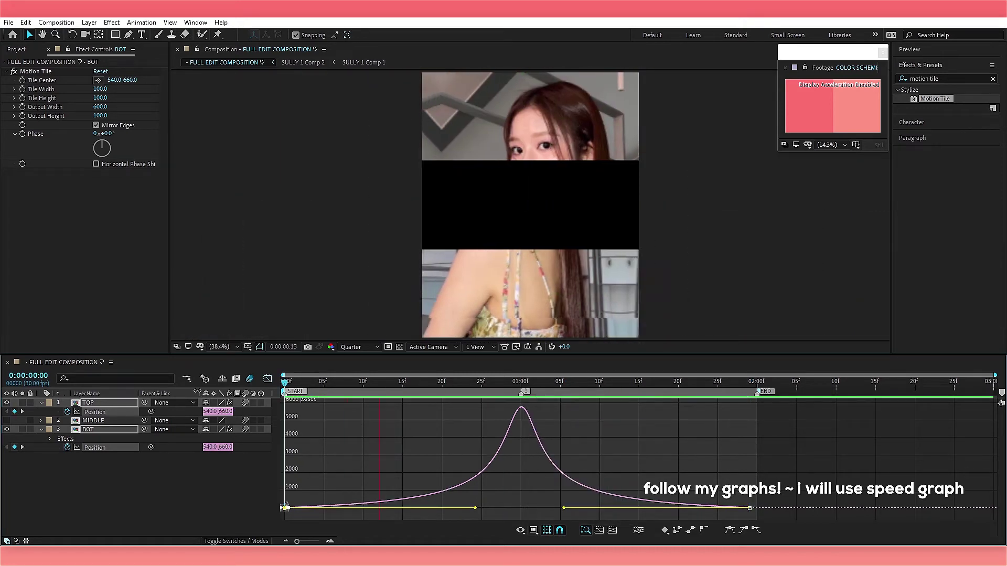
{"action": "left_click", "coordinate": [268, 379]}
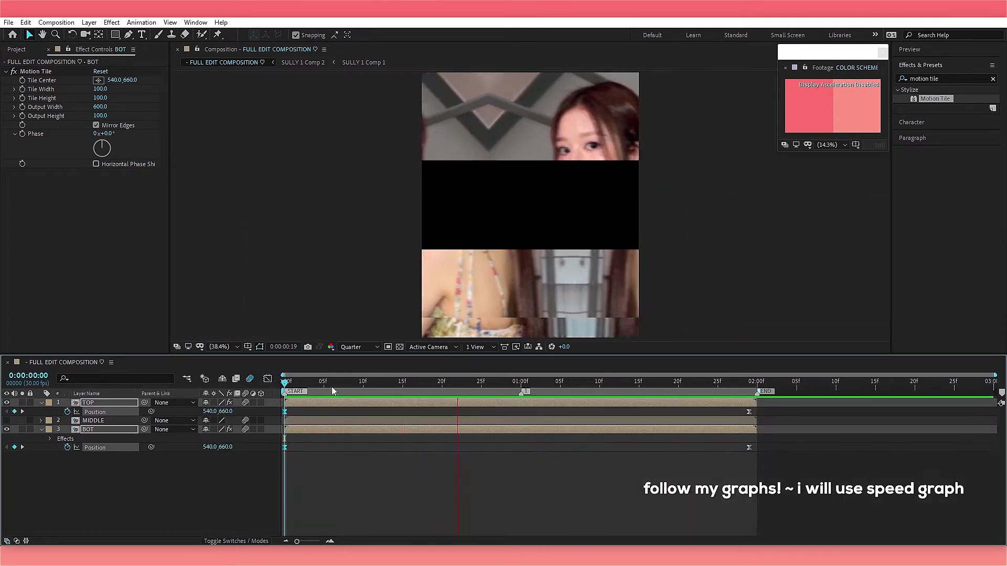
Show only the MIDDLE layer and switch it to 3D, revealing its rotation properties.
{"action": "key", "text": "u"}
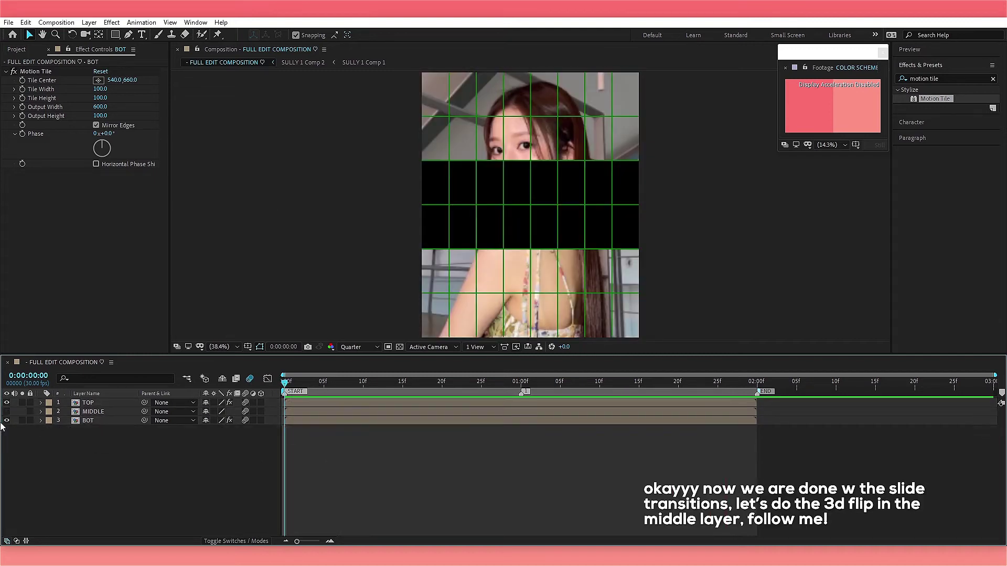
{"action": "left_click", "coordinate": [7, 411]}
{"action": "left_click", "coordinate": [7, 402]}
{"action": "left_click", "coordinate": [7, 420]}
{"action": "left_click", "coordinate": [94, 411]}
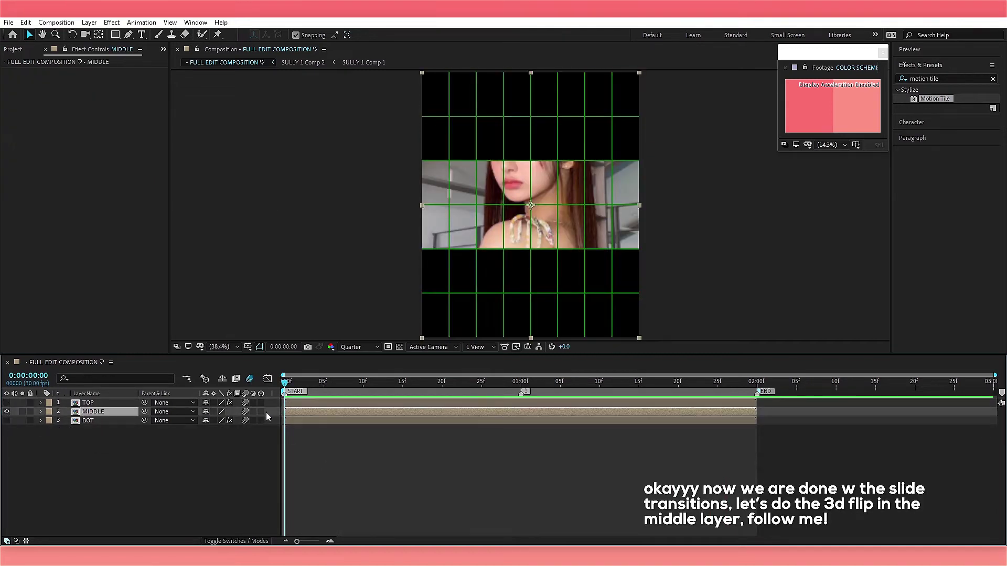
{"action": "left_click", "coordinate": [261, 412]}
{"action": "key", "text": "r"}
{"action": "left_click_drag", "start_coordinate": [214, 429], "coordinate": [119, 449]}
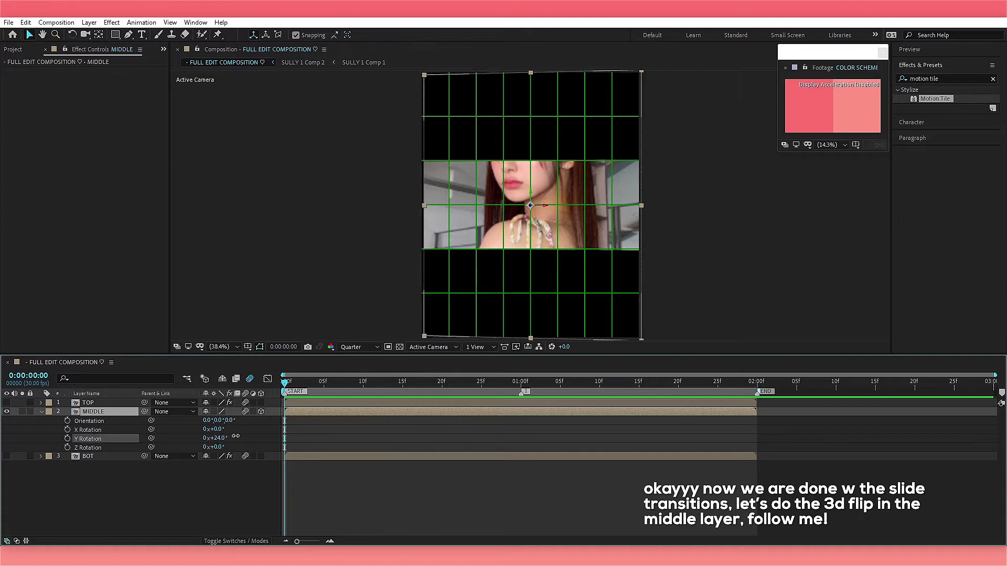
{"action": "key", "text": "ctrl+z"}
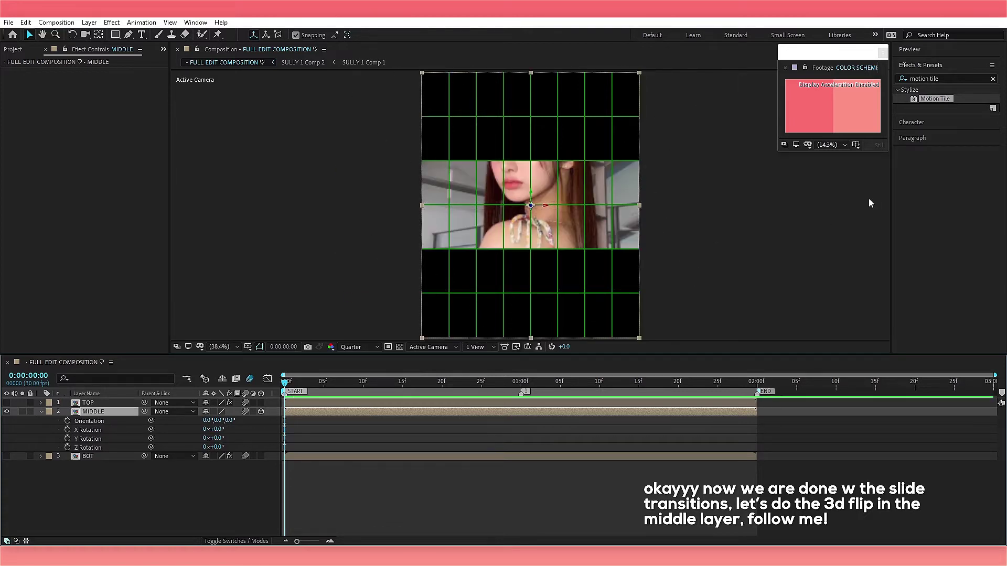
Add Motion Tile to MIDDLE and keyframe X Rotation from 0° at 0f to 1x+0° at 2:00f.
{"action": "left_click_drag", "start_coordinate": [438, 460], "coordinate": [419, 411]}
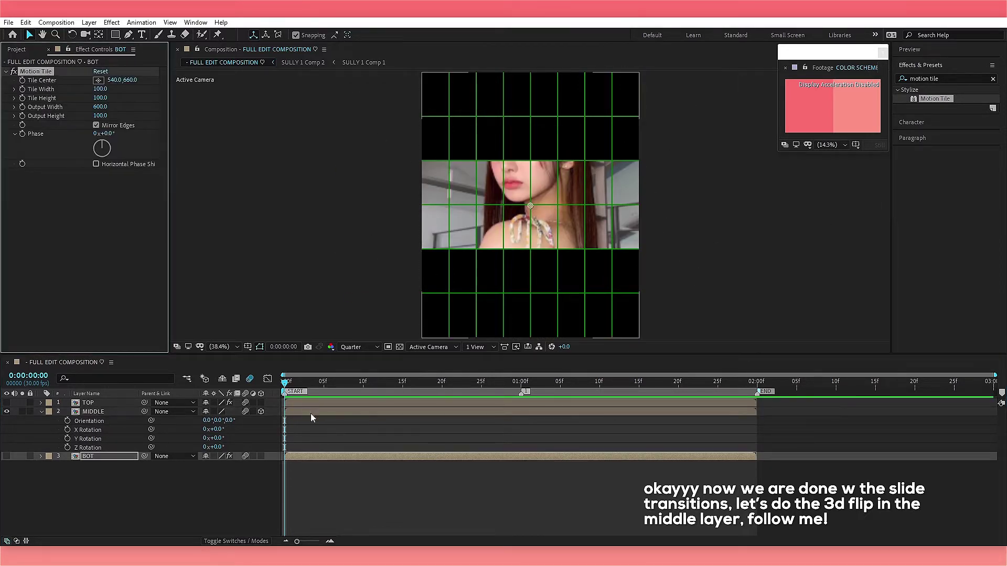
{"action": "left_click_drag", "start_coordinate": [215, 438], "coordinate": [130, 442]}
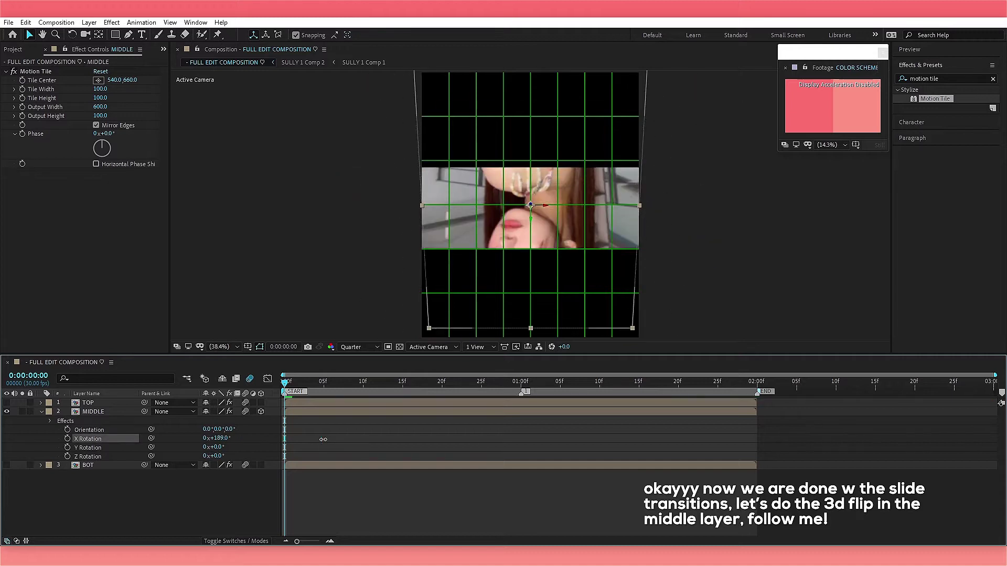
{"action": "key", "text": "ctrl+z"}
{"action": "left_click", "coordinate": [67, 439]}
{"action": "key", "text": "u"}
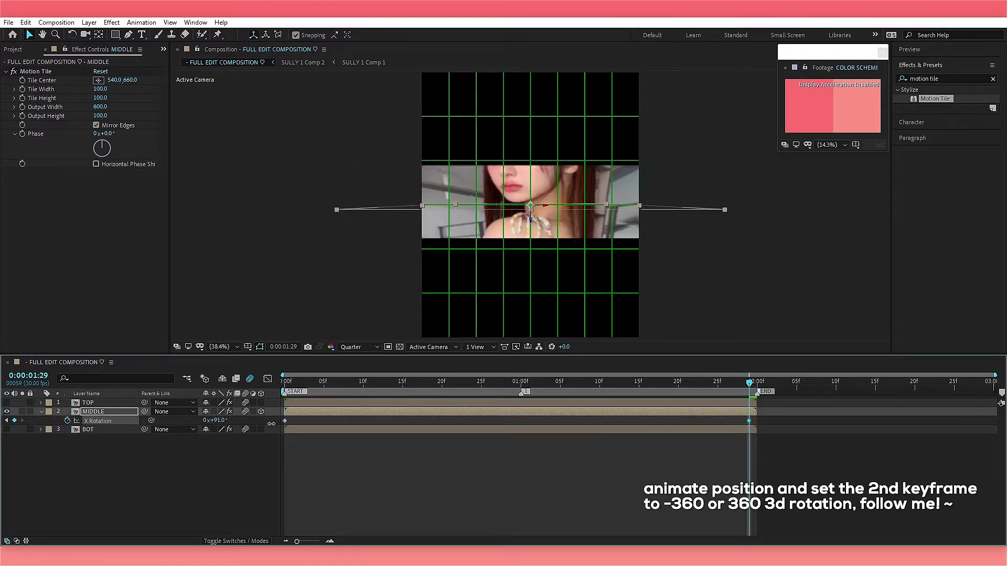
{"action": "mouse_move", "coordinate": [214, 420]}
{"action": "left_mouse_down"}
{"action": "mouse_move", "coordinate": [403, 432]}
{"action": "mouse_move", "coordinate": [307, 437]}
{"action": "left_mouse_up"}
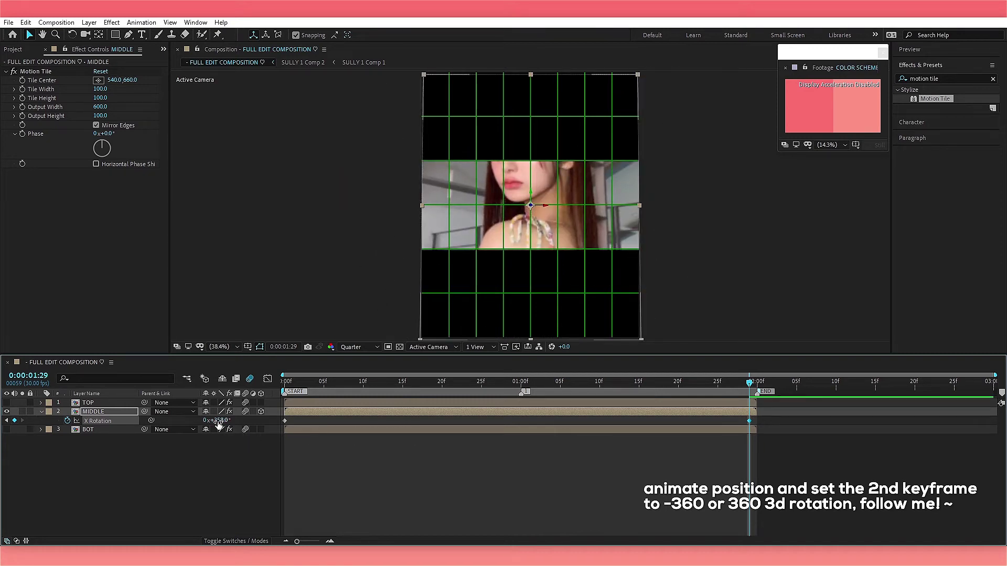
Easy Ease MIDDLE's X Rotation keyframes and stretch the influence so the speed peaks near 1:00f.
{"action": "left_click_drag", "start_coordinate": [793, 418], "coordinate": [194, 458]}
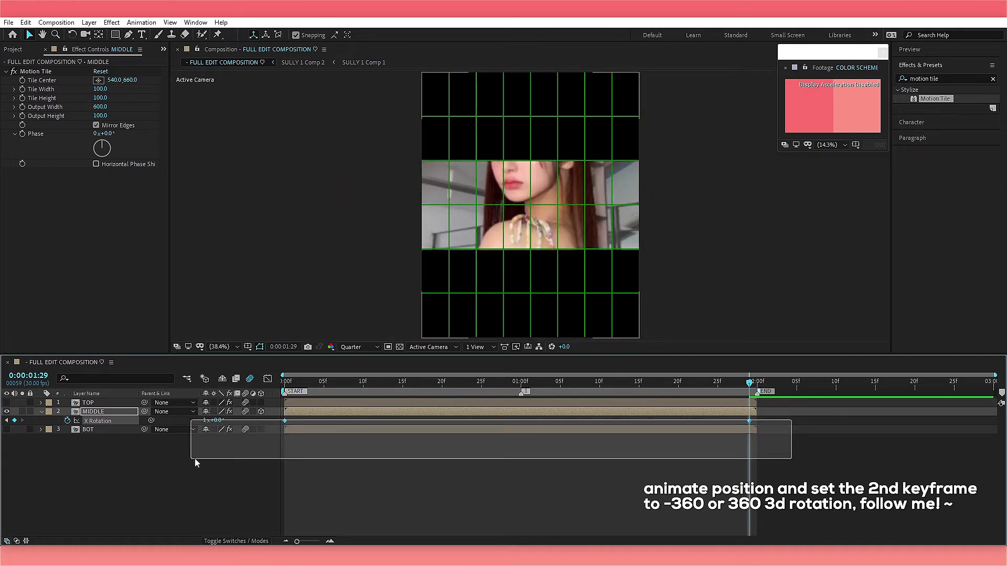
{"action": "key", "text": "F9"}
{"action": "left_click", "coordinate": [267, 378]}
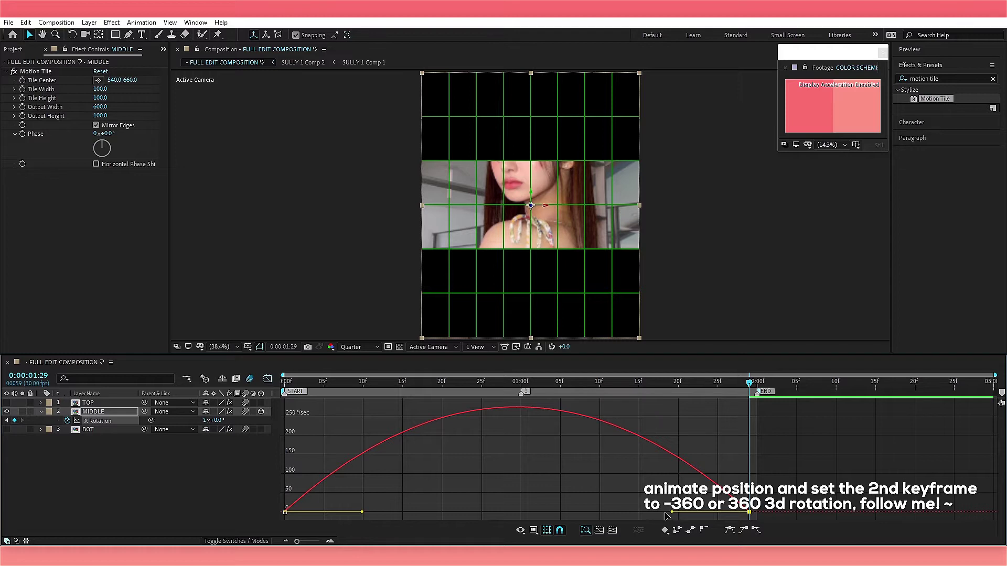
{"action": "mouse_move", "coordinate": [665, 513]}
{"action": "left_mouse_down"}
{"action": "mouse_move", "coordinate": [391, 514]}
{"action": "mouse_move", "coordinate": [475, 512]}
{"action": "left_mouse_up"}
{"action": "key", "text": "space"}
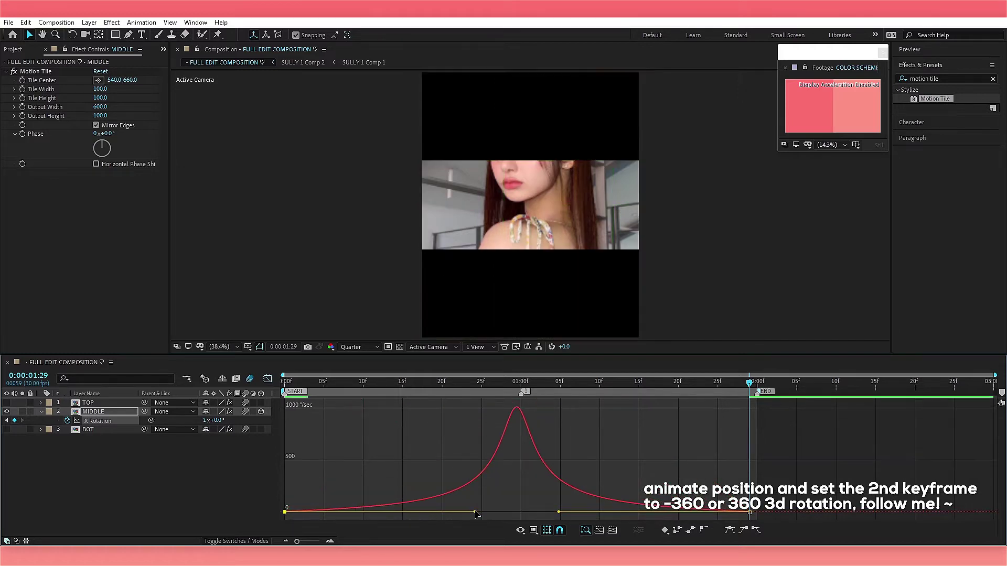
{"action": "left_click", "coordinate": [267, 379]}
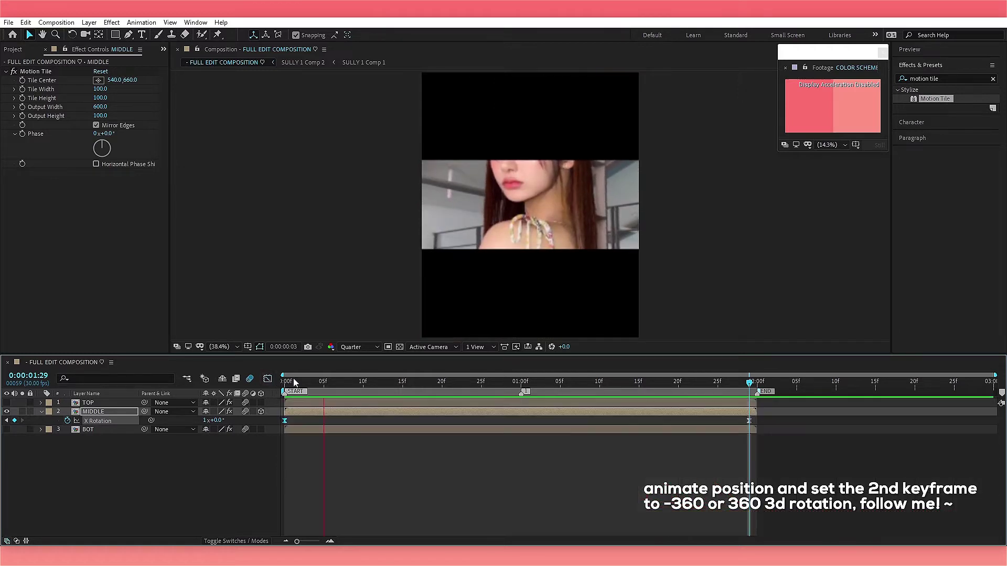
Unhide the TOP and BOT strips and preview all three strips together.
{"action": "key", "text": "space"}
{"action": "key", "text": "u"}
{"action": "key", "text": "u"}
{"action": "left_click", "coordinate": [7, 403]}
{"action": "left_click", "coordinate": [7, 420]}
{"action": "key", "text": "space"}
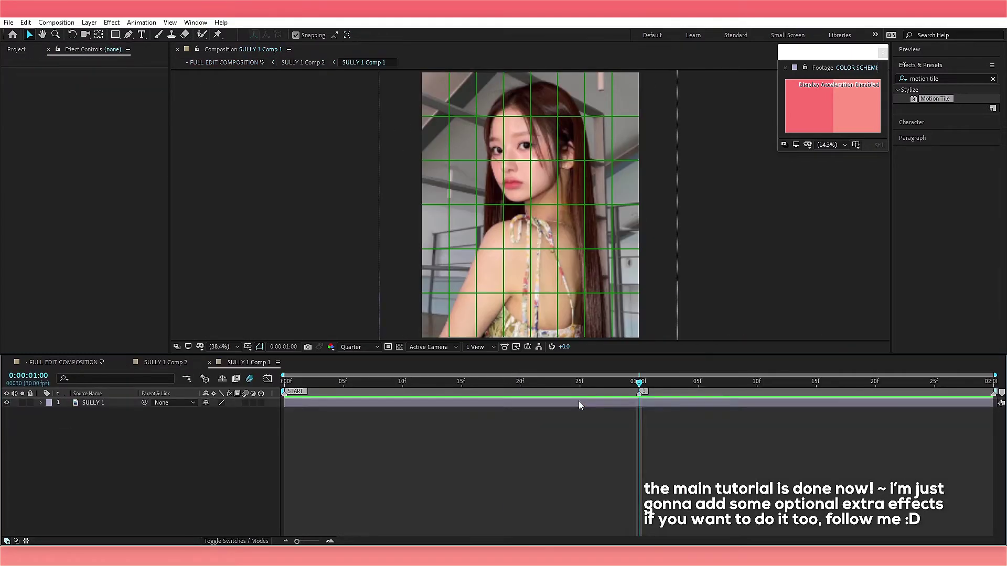
Stop at one second and reveal the MIDDLE layer's keyframed X Rotation.
{"action": "left_click", "coordinate": [579, 404]}
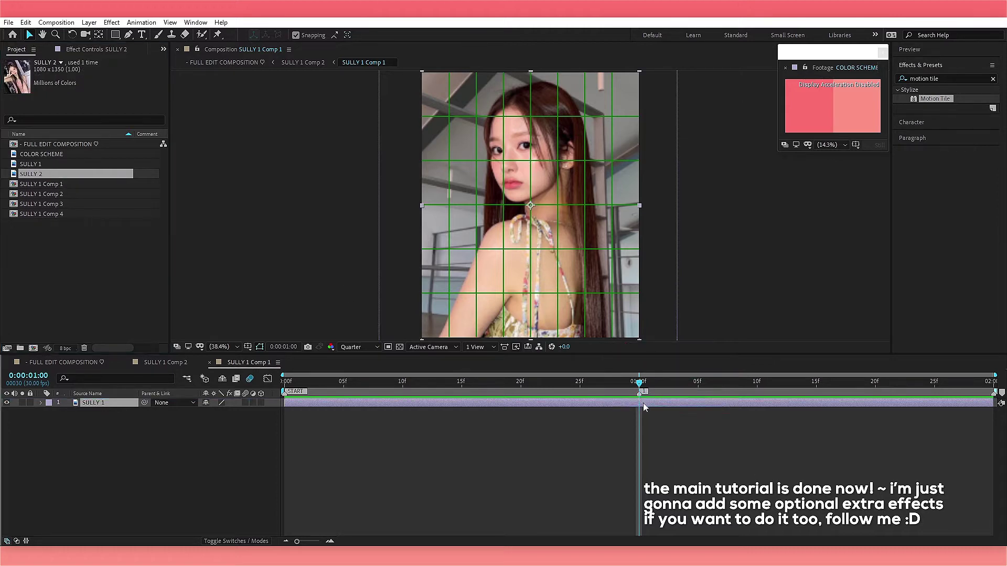
{"action": "left_click", "coordinate": [520, 383]}
{"action": "key", "text": "u"}
{"action": "left_click", "coordinate": [315, 419]}
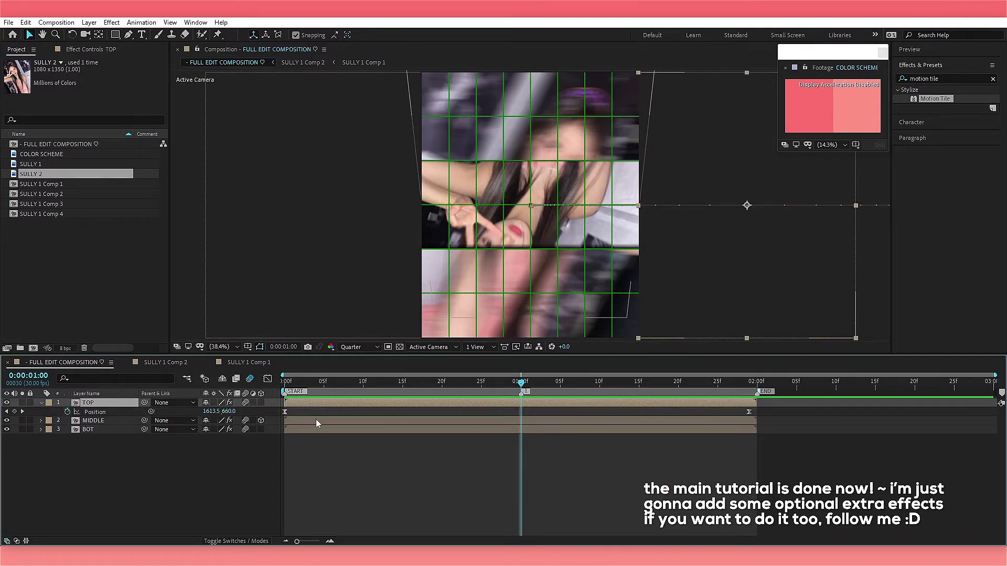
{"action": "key", "text": "u"}
In the value graph, adjust the curve handles of MIDDLE's start and end rotation keyframes.
{"action": "key", "text": "shift+F3"}
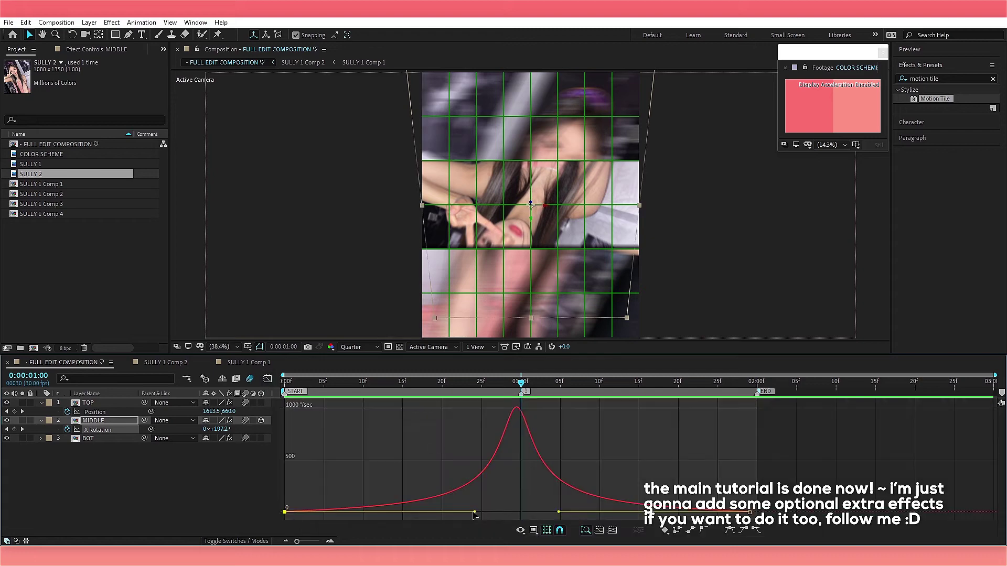
{"action": "left_click", "coordinate": [520, 530]}
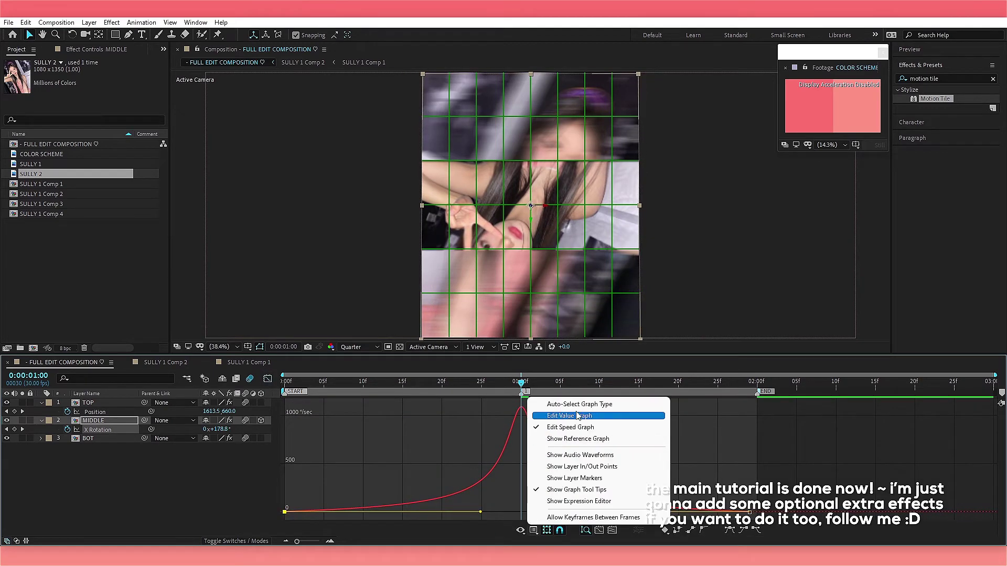
{"action": "left_click", "coordinate": [550, 414]}
{"action": "left_click_drag", "start_coordinate": [369, 408], "coordinate": [369, 398]}
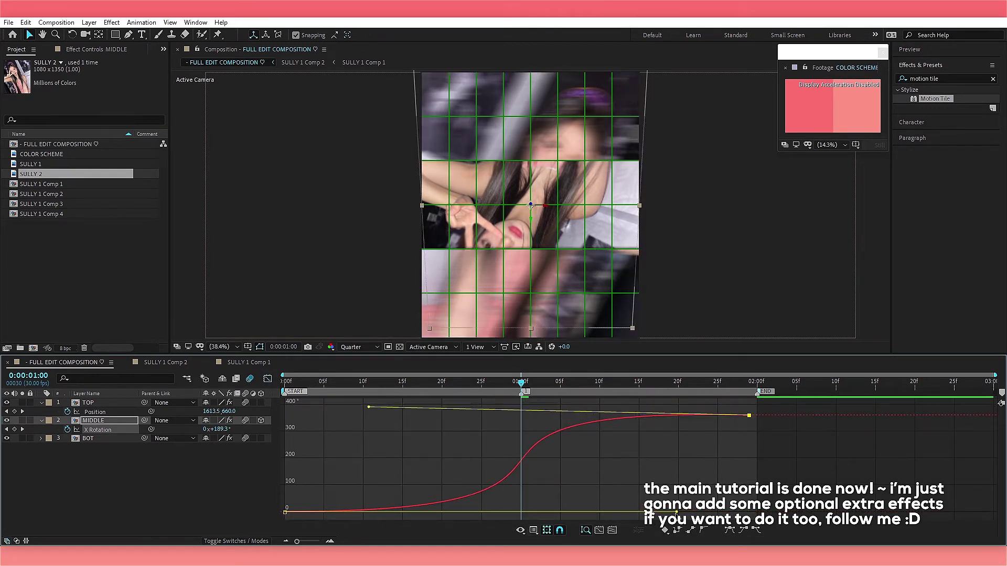
{"action": "left_click_drag", "start_coordinate": [648, 512], "coordinate": [648, 517]}
{"action": "key", "text": "space"}
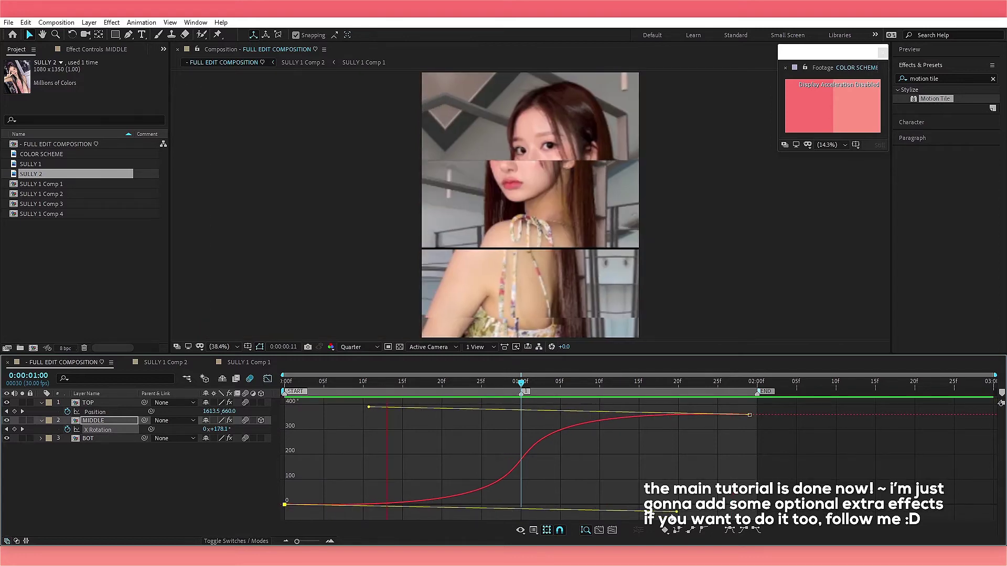
{"action": "left_click", "coordinate": [267, 379]}
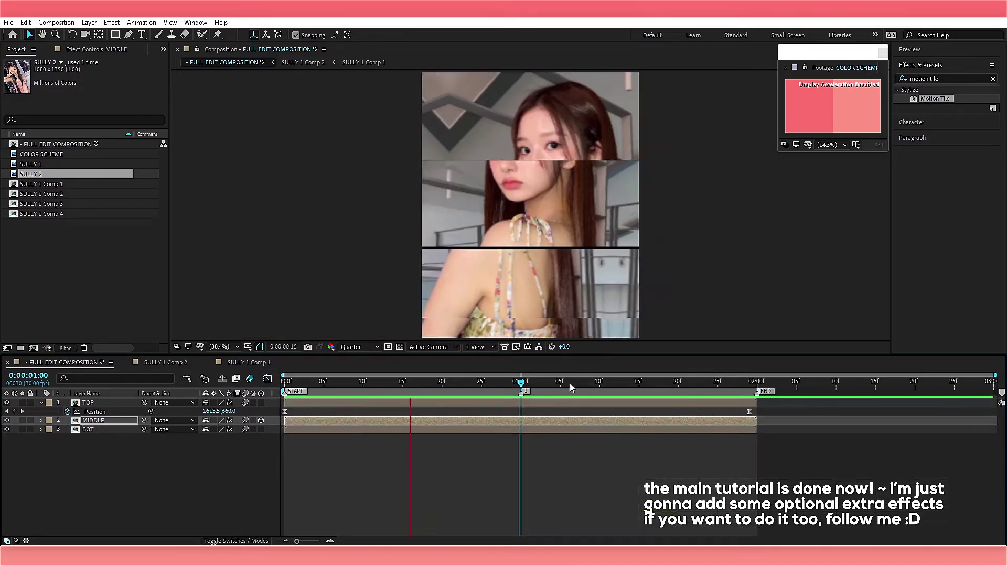
Set MIDDLE's end X Rotation to 2x+0.0° for two full turns and preview it.
{"action": "left_click", "coordinate": [747, 383]}
{"action": "key", "text": "u"}
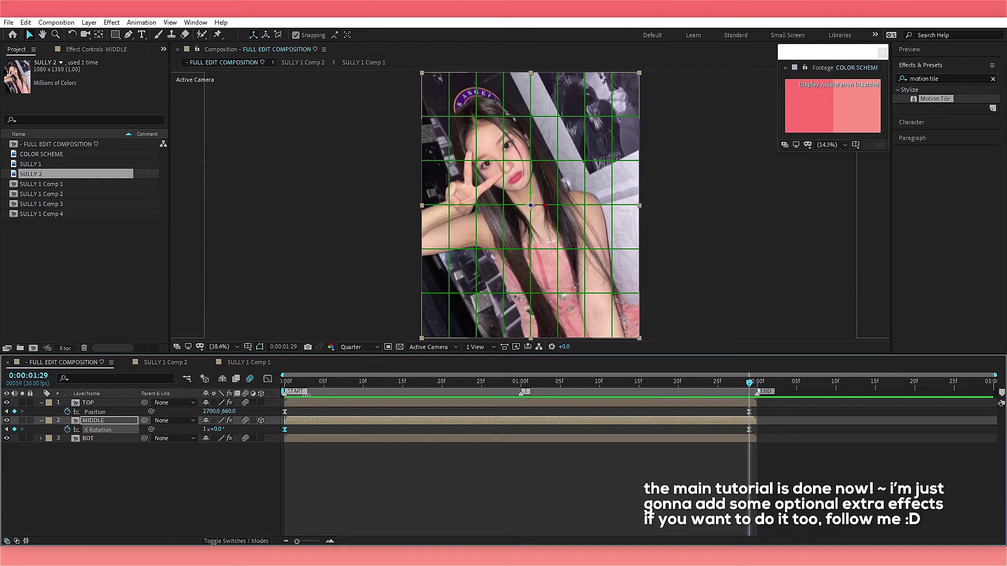
{"action": "left_click", "coordinate": [202, 431]}
{"action": "type", "text": "2"}
{"action": "key", "text": "Return"}
{"action": "key", "text": "space"}
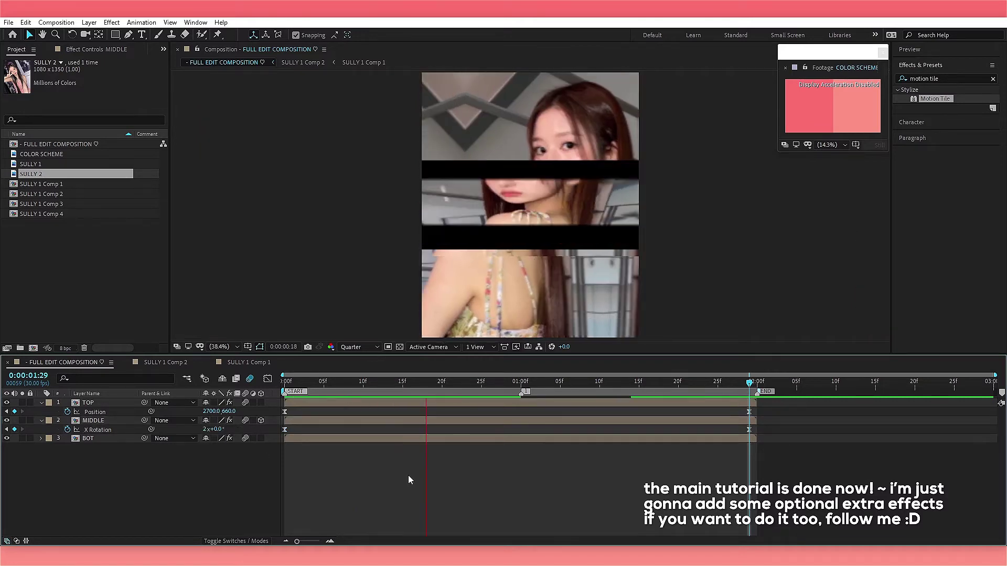
{"action": "left_click", "coordinate": [284, 382]}
Steepen the speed-graph peak to about 3000°/sec centred on 1:00.
{"action": "left_click", "coordinate": [272, 429]}
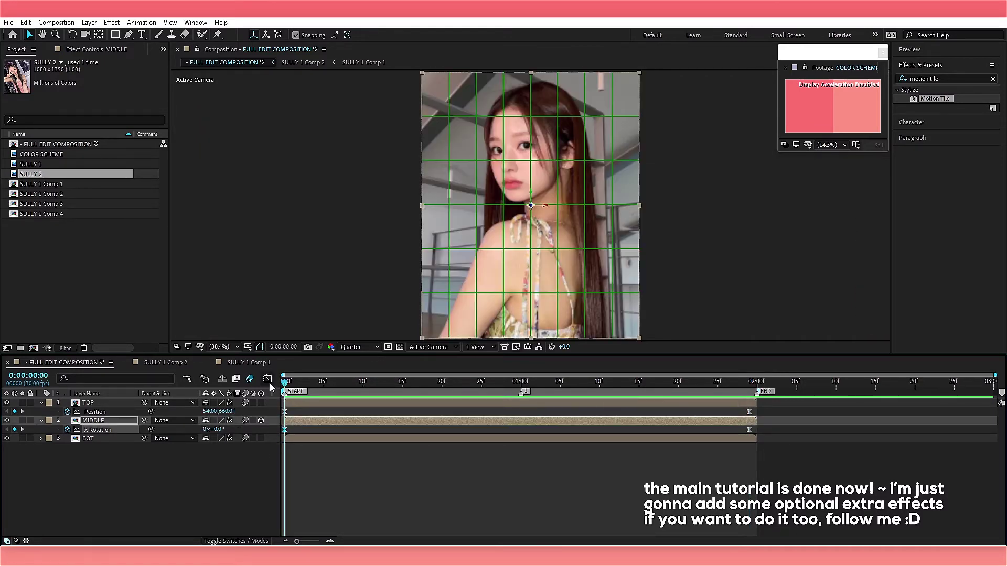
{"action": "left_click", "coordinate": [267, 378]}
{"action": "left_click", "coordinate": [533, 535]}
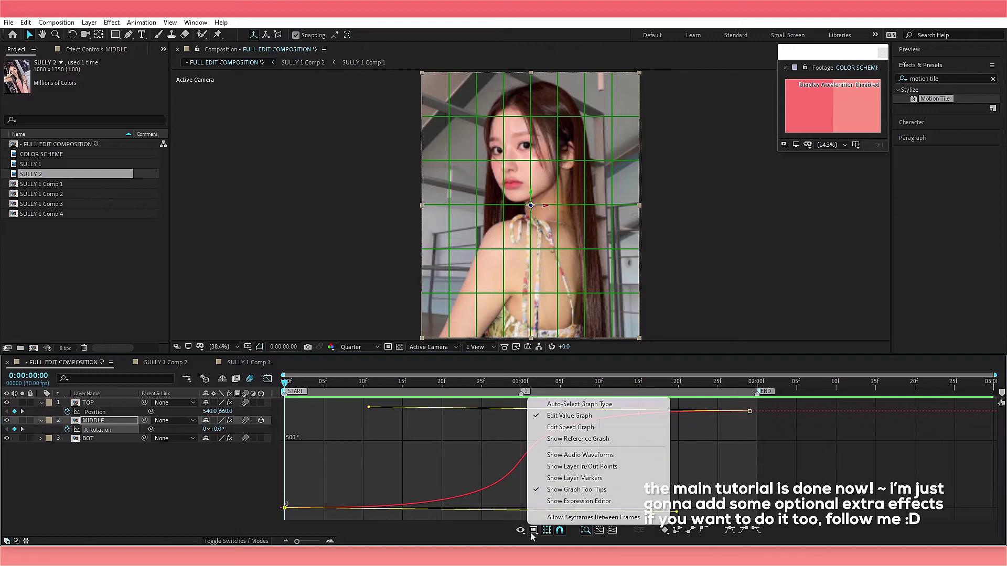
{"action": "left_click", "coordinate": [580, 427]}
{"action": "left_click_drag", "start_coordinate": [549, 514], "coordinate": [494, 516]}
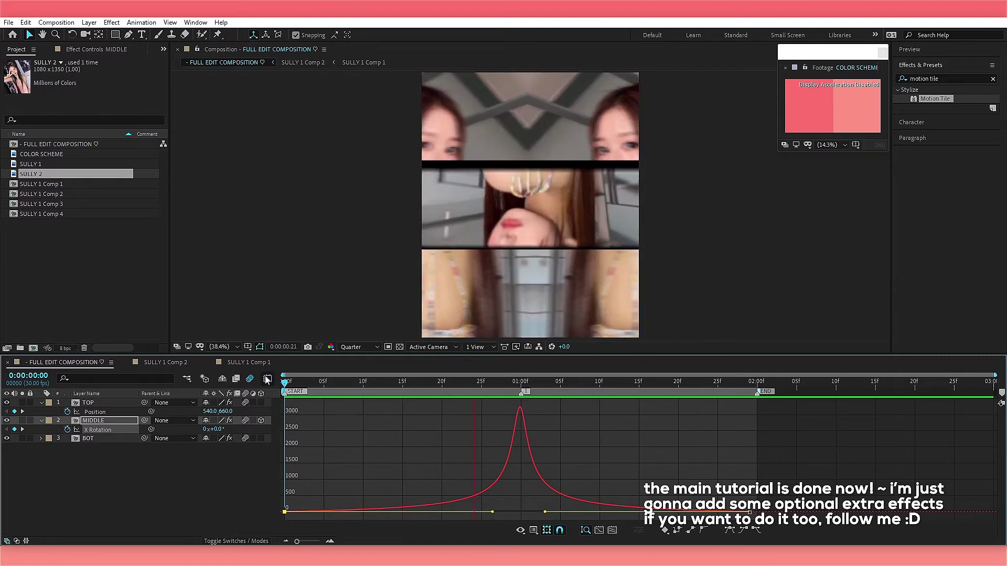
{"action": "left_click", "coordinate": [267, 380]}
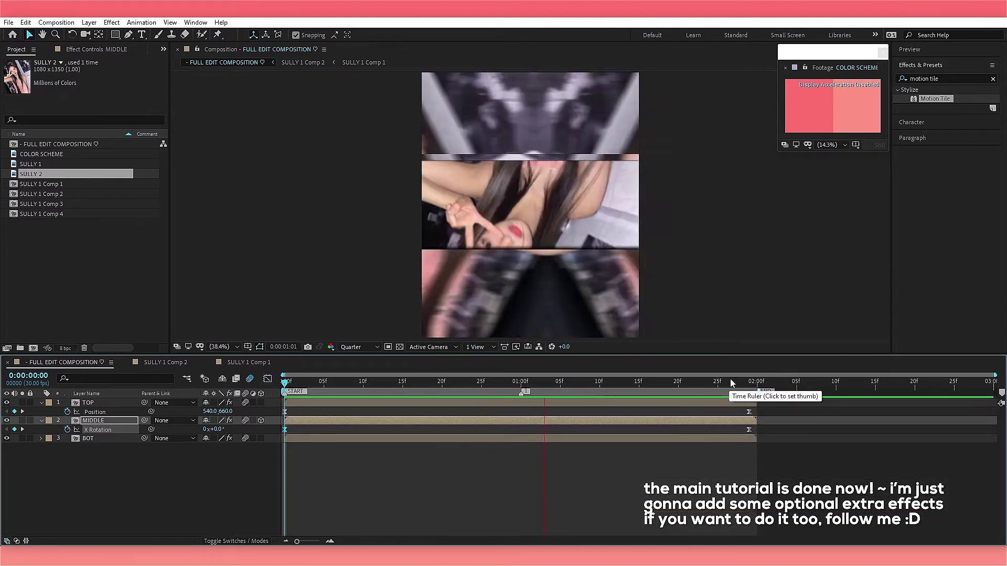
{"action": "left_click", "coordinate": [278, 397]}
{"action": "key", "text": "u"}
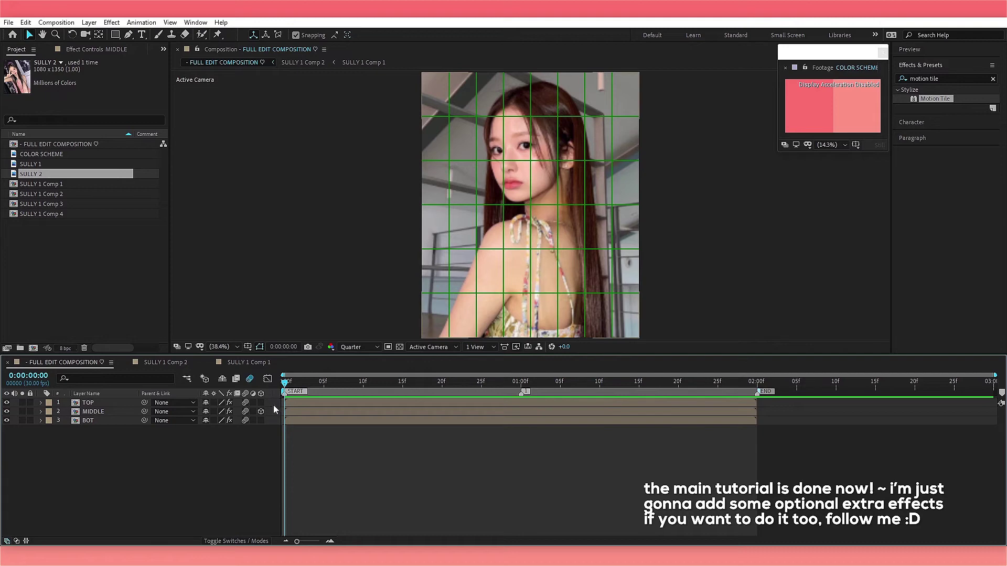
{"action": "right_click", "coordinate": [273, 404]}
{"action": "mouse_move", "coordinate": [294, 410]}
{"action": "left_click", "coordinate": [430, 452]}
{"action": "left_click", "coordinate": [508, 407]}
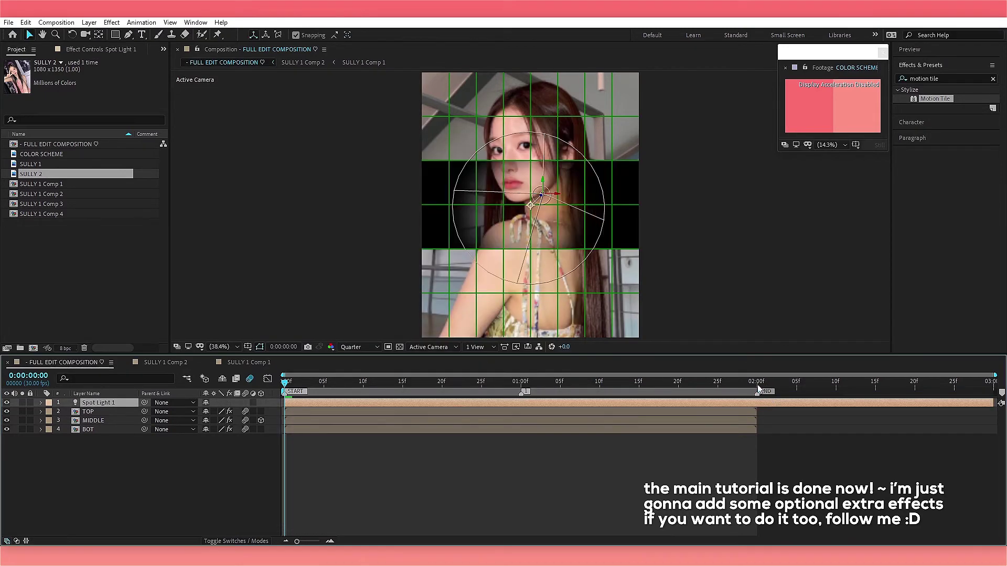
{"action": "left_click", "coordinate": [757, 386]}
{"action": "left_click_drag", "start_coordinate": [756, 385], "coordinate": [457, 385]}
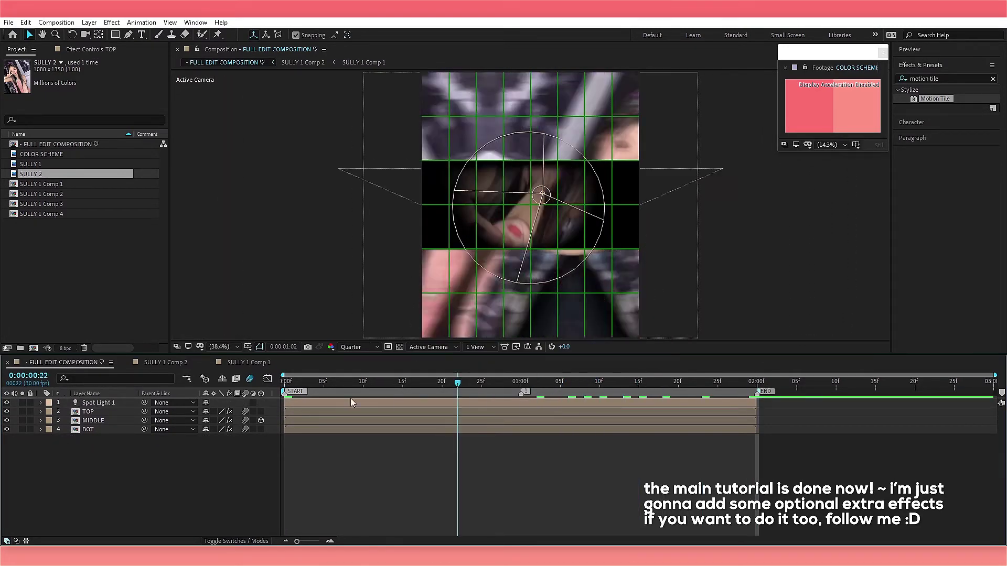
{"action": "key", "text": "ctrl+z"}
{"action": "key", "text": "Home"}
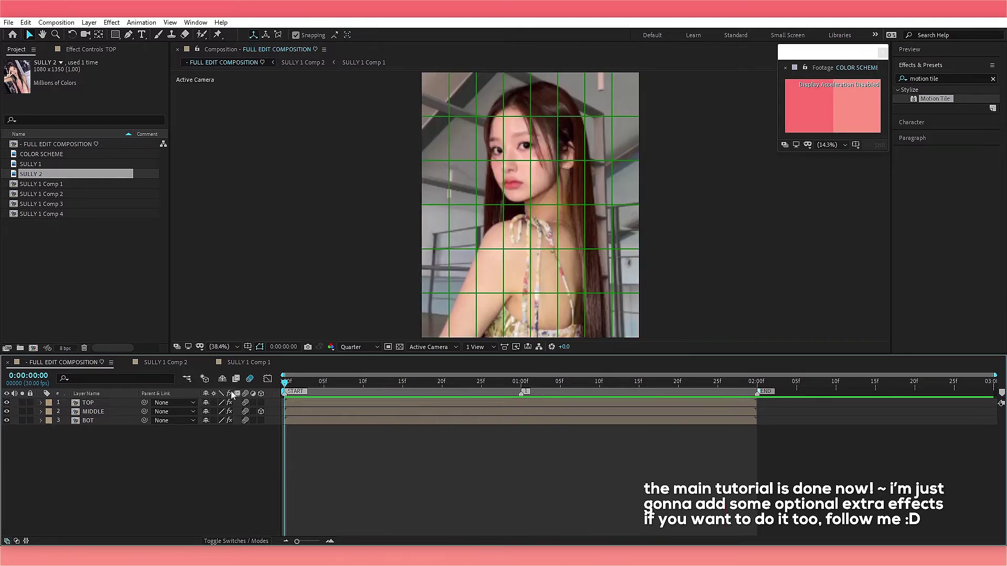
{"action": "left_click_drag", "start_coordinate": [270, 449], "coordinate": [318, 399]}
Pre-compose the three strip layers into Pre-comp 1.
{"action": "right_click", "coordinate": [319, 411]}
{"action": "left_click", "coordinate": [346, 353]}
{"action": "left_click", "coordinate": [321, 330]}
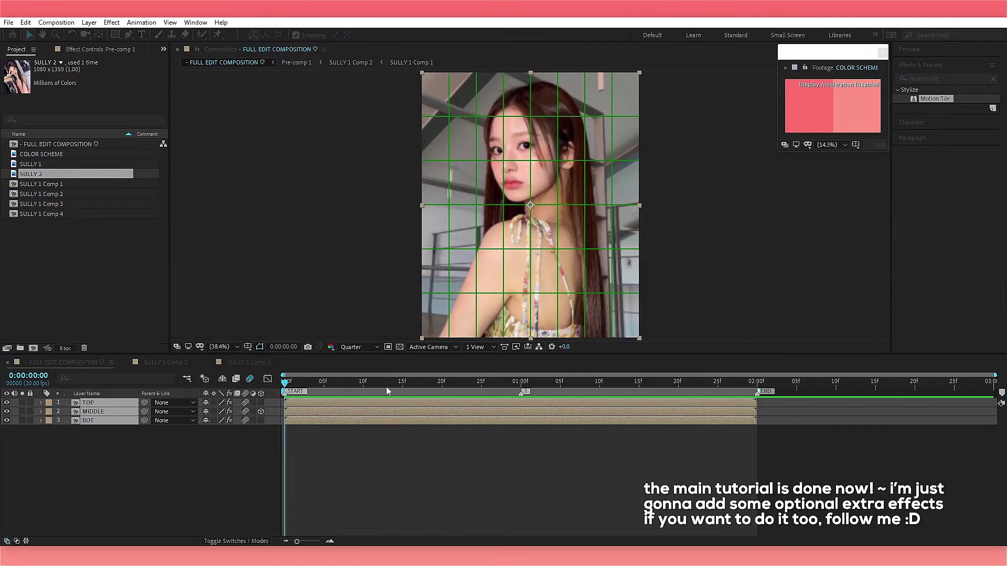
{"action": "left_click_drag", "start_coordinate": [387, 390], "coordinate": [441, 396]}
Duplicate Pre-comp 1 and give the copy 200% scale, 180° rotation, Alpha matte and 10% opacity.
{"action": "key", "text": "ctrl+d"}
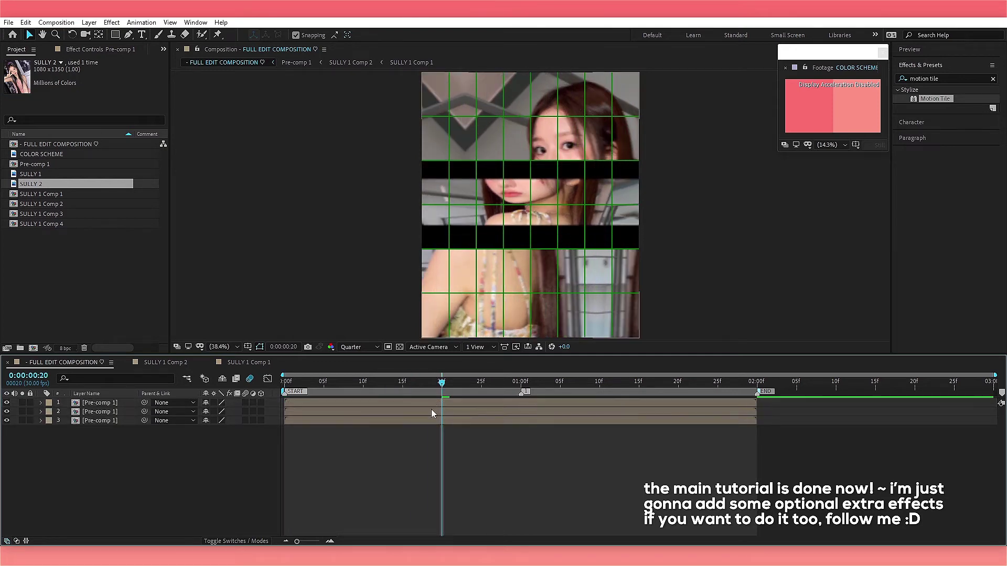
{"action": "left_click", "coordinate": [431, 412]}
{"action": "key", "text": "s"}
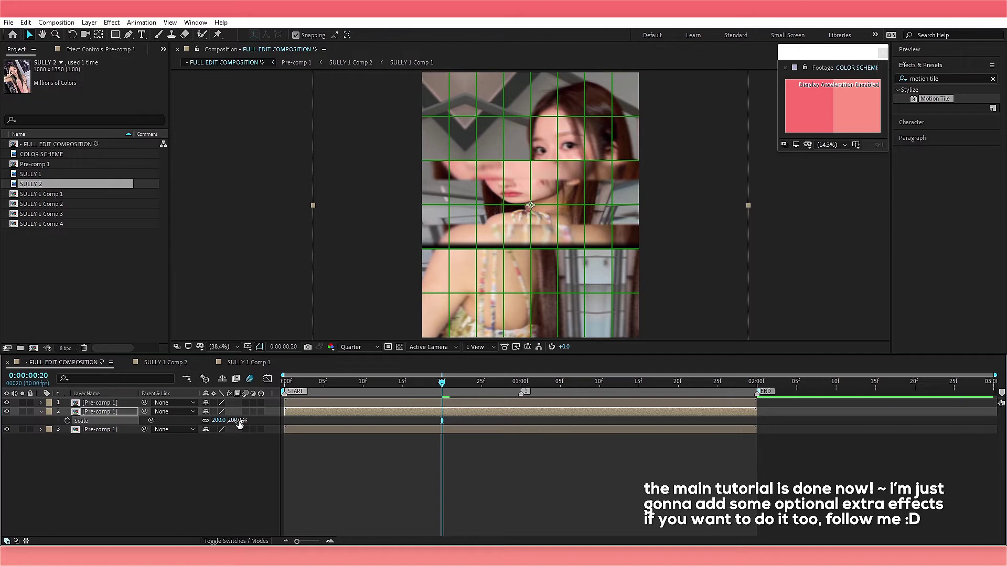
{"action": "key", "text": "r"}
{"action": "key", "text": "Return"}
{"action": "key", "text": "F4"}
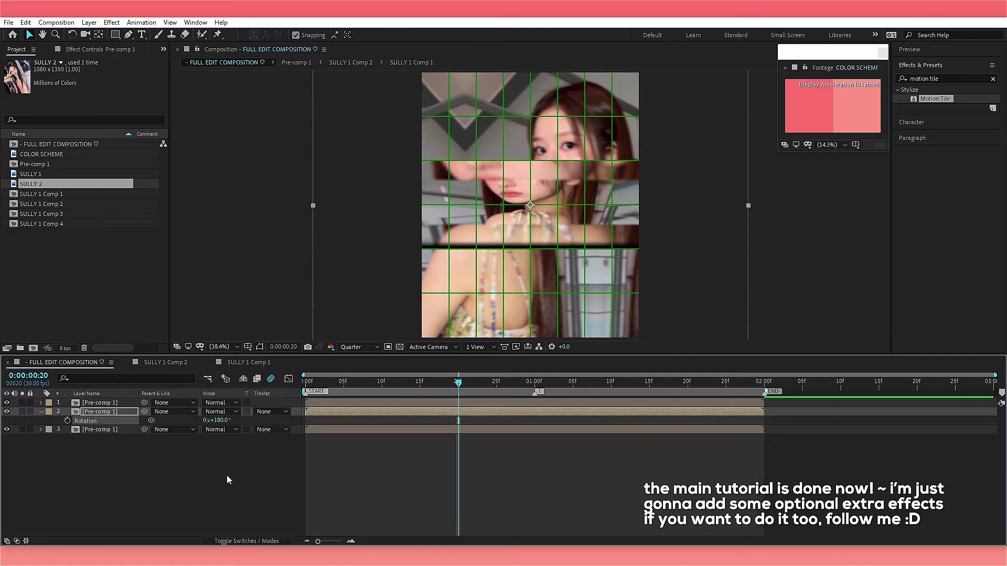
{"action": "left_click", "coordinate": [269, 439]}
{"action": "type", "text": "t"}
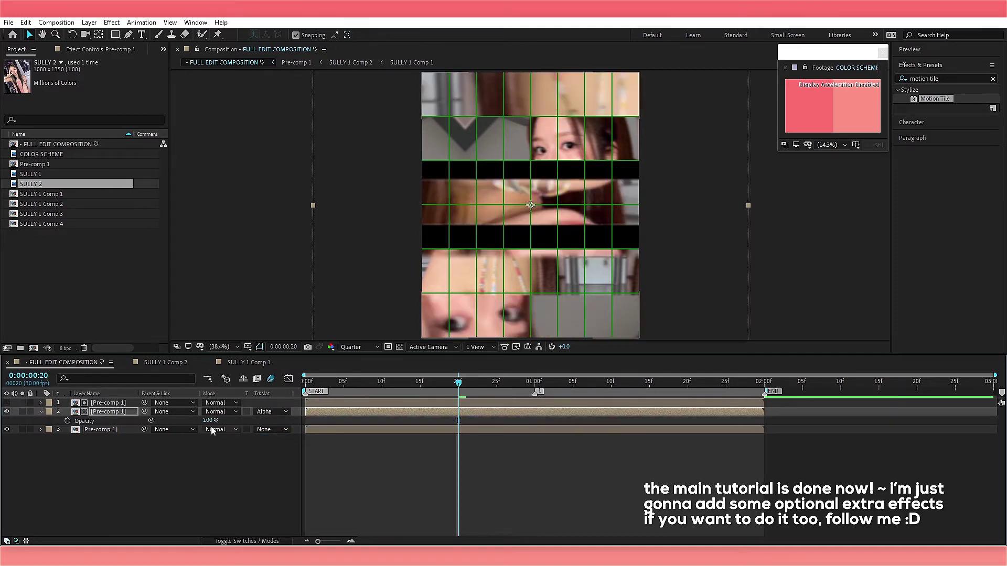
{"action": "type", "text": "0"}
{"action": "left_click", "coordinate": [137, 437]}
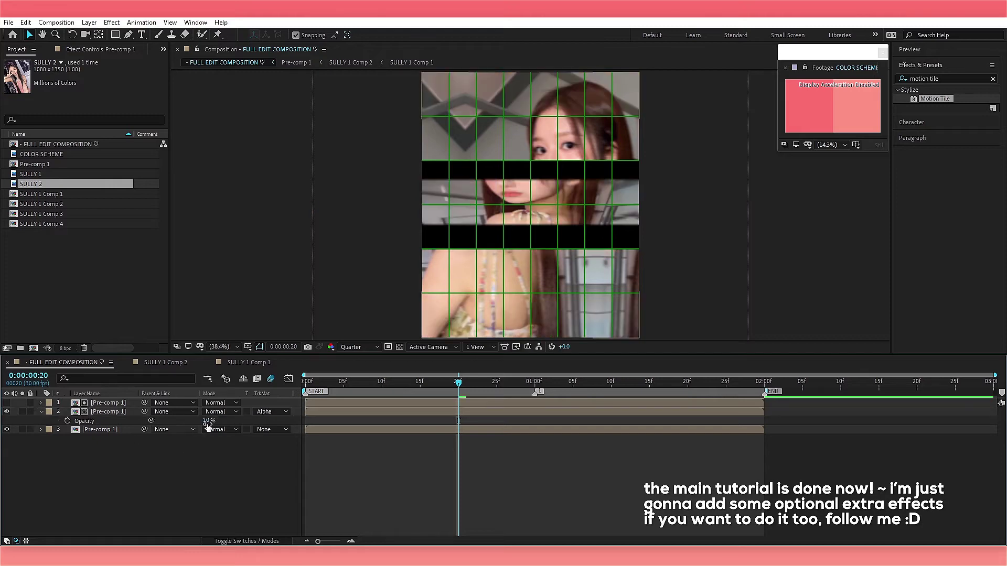
{"action": "key", "text": "ctrl+a"}
Nest the layers into Pre-comp 2 and apply a Drop Shadow to it.
{"action": "right_click", "coordinate": [377, 412]}
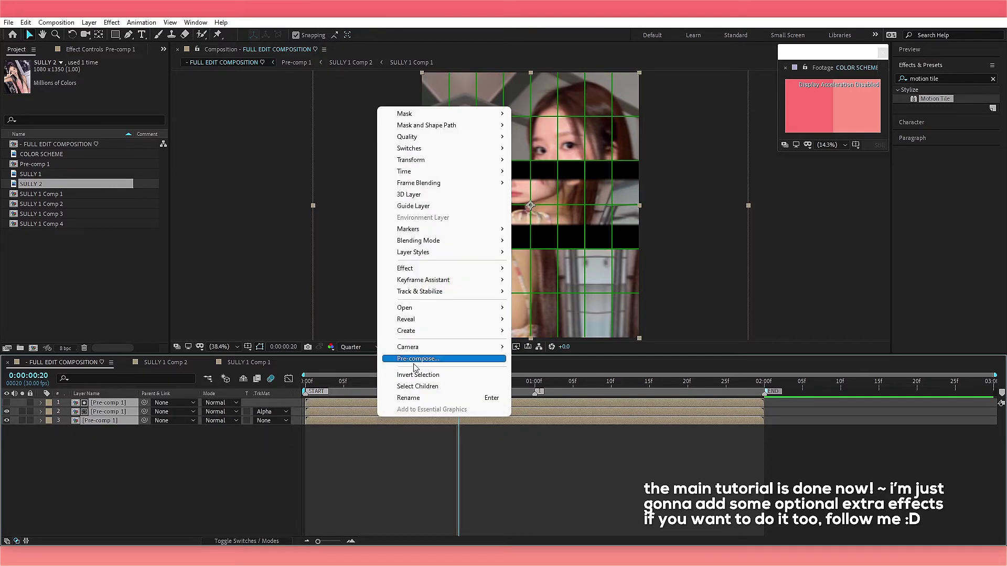
{"action": "left_click", "coordinate": [404, 355]}
{"action": "key", "text": "Return"}
{"action": "left_click", "coordinate": [400, 347]}
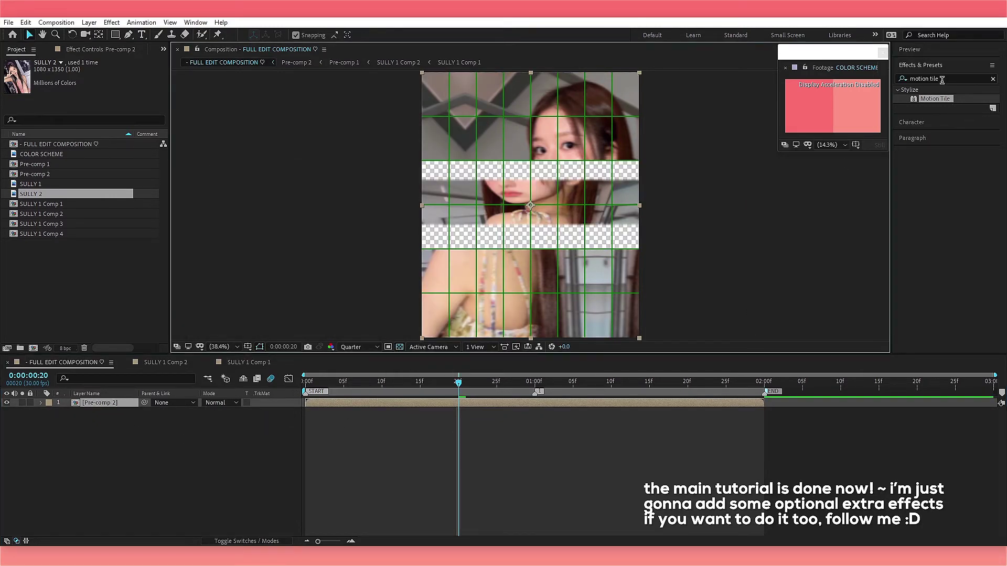
{"action": "left_click", "coordinate": [946, 79]}
{"action": "type", "text": "drop"}
{"action": "double_click", "coordinate": [947, 205]}
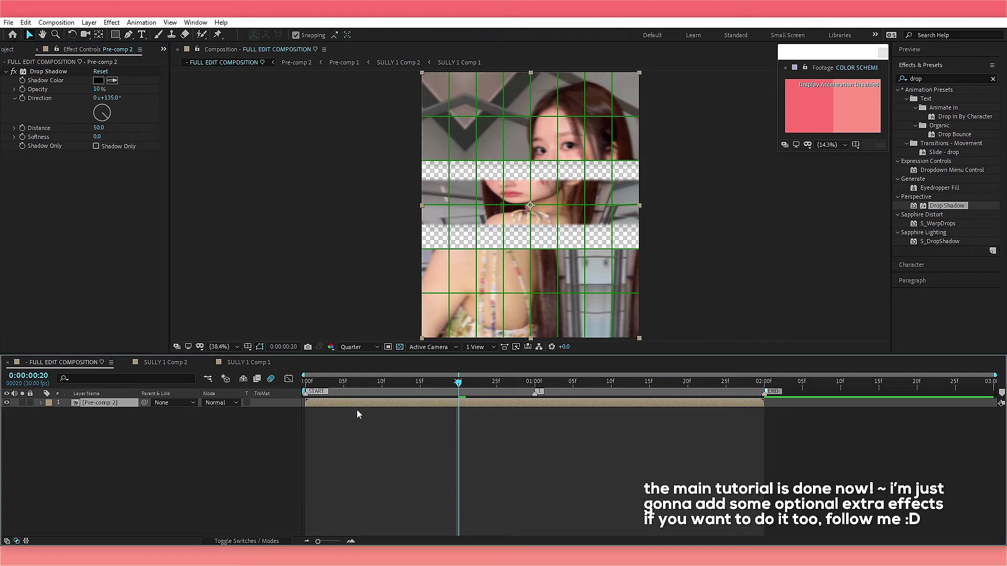
Duplicate Pre-comp 2, enlarge the copy to fill the empty bands and set it to 10% opacity.
{"action": "key", "text": "ctrl+d"}
{"action": "key", "text": "s"}
{"action": "left_click_drag", "start_coordinate": [229, 420], "coordinate": [390, 423]}
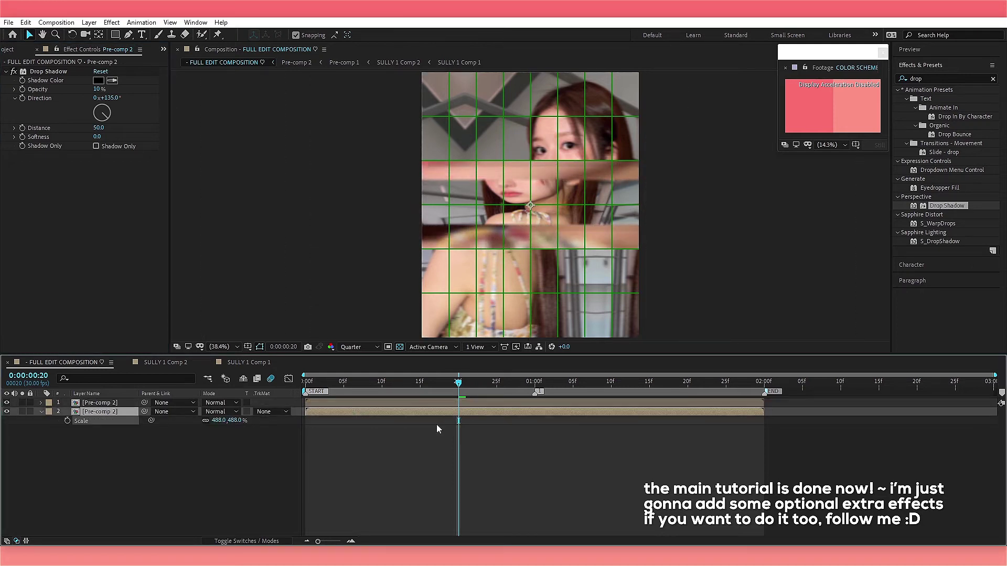
{"action": "type", "text": "t0"}
{"action": "left_click", "coordinate": [332, 455]}
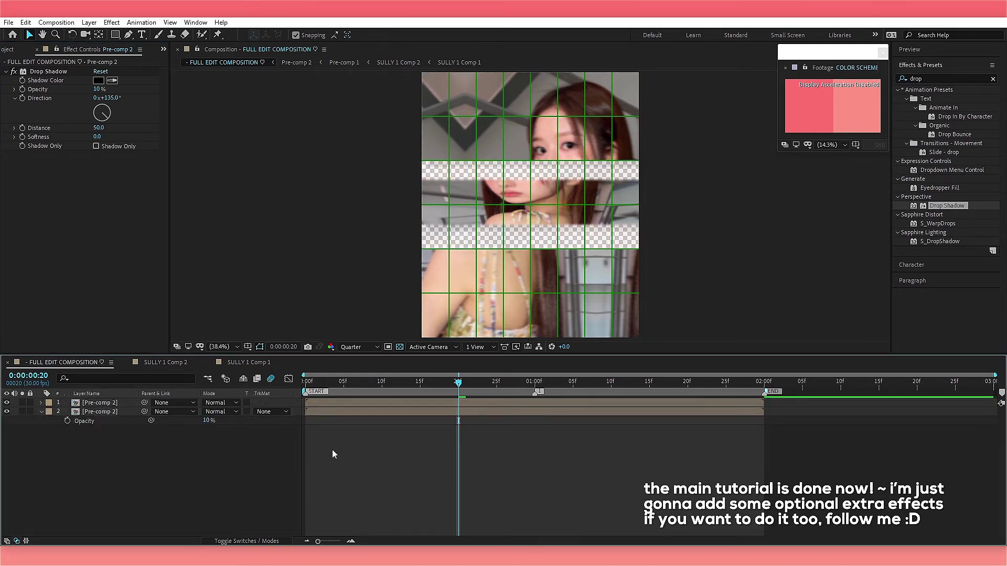
{"action": "right_click", "coordinate": [299, 417]}
Add a Medium Red Solid 1 layer trimmed to the composition's length.
{"action": "left_click", "coordinate": [472, 431]}
{"action": "key", "text": "Return"}
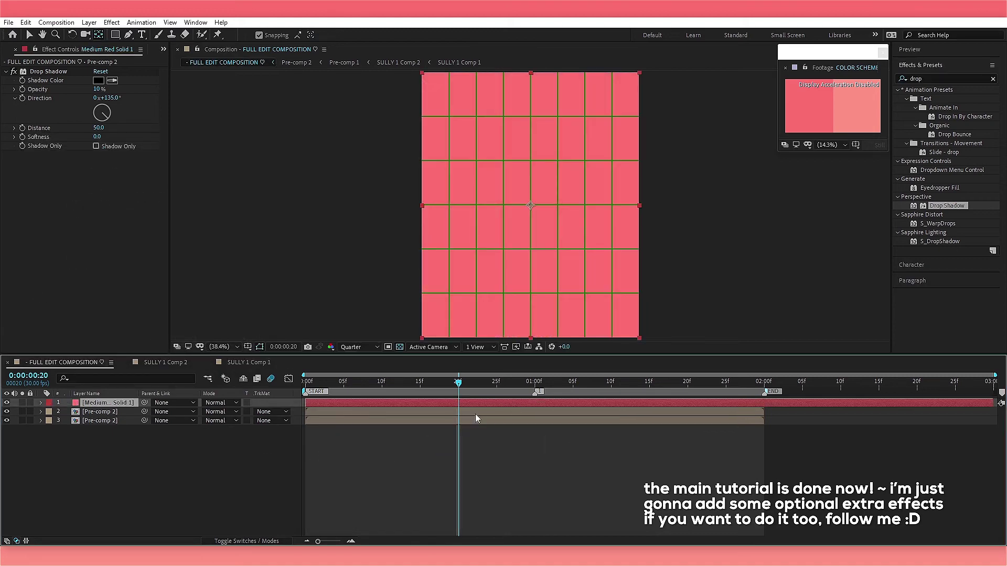
{"action": "left_click_drag", "start_coordinate": [994, 403], "coordinate": [787, 403]}
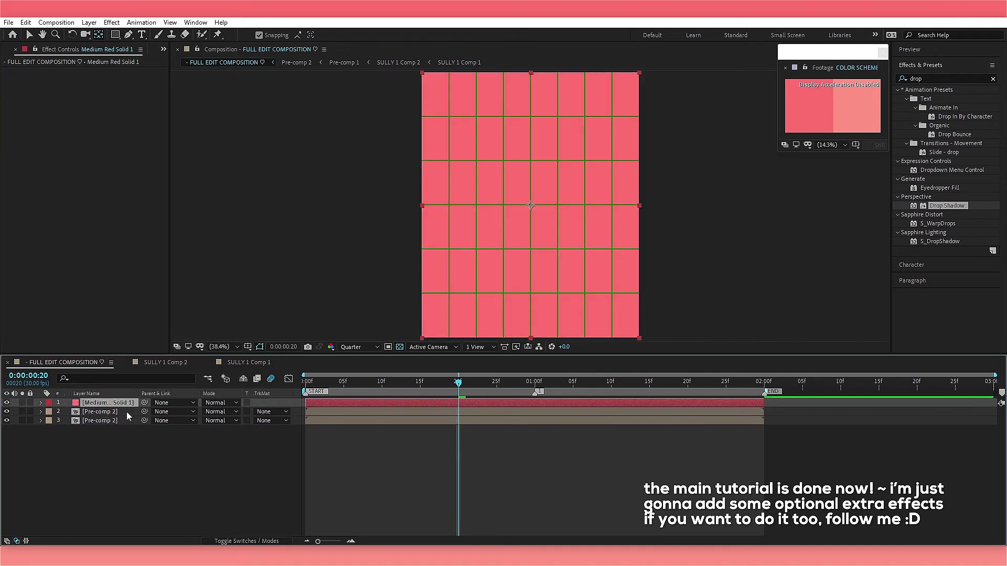
Give the solid a pink Gradient Overlay sampled from the footage and move it beneath both Pre-comp 2 layers.
{"action": "right_click", "coordinate": [129, 402]}
{"action": "mouse_move", "coordinate": [201, 238]}
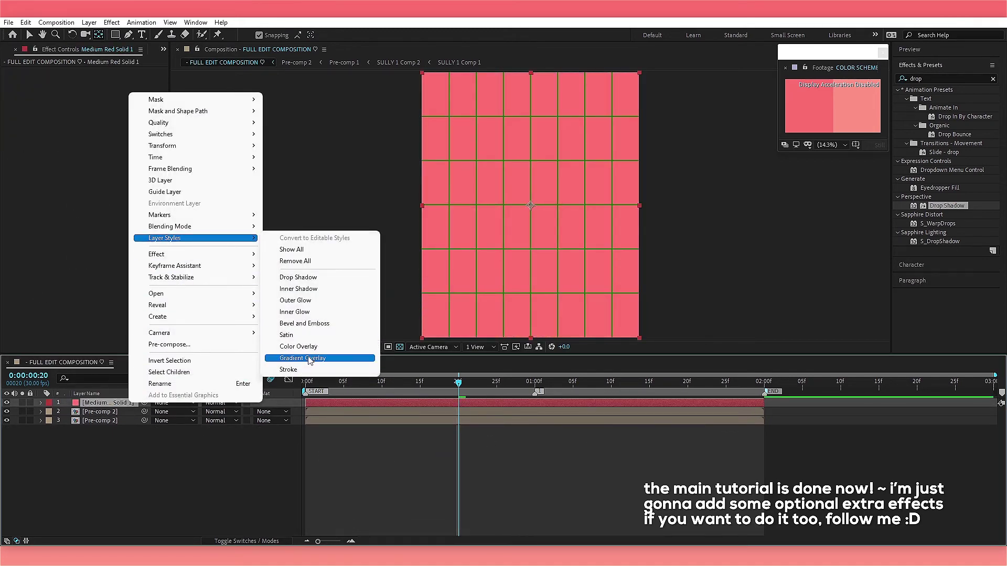
{"action": "left_click", "coordinate": [301, 358]}
{"action": "left_click", "coordinate": [59, 439]}
{"action": "left_click", "coordinate": [222, 465]}
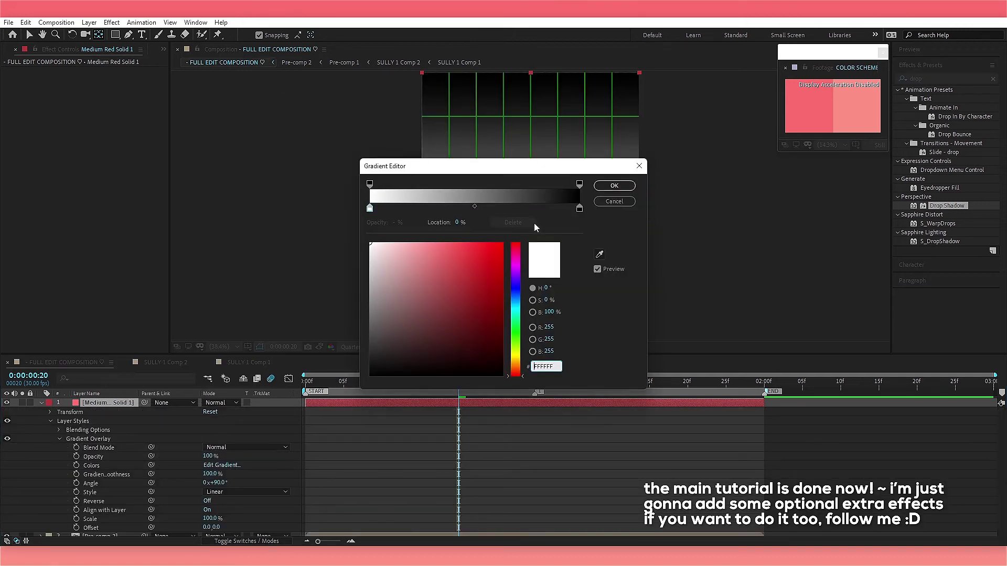
{"action": "left_click", "coordinate": [579, 208]}
{"action": "left_click", "coordinate": [599, 255]}
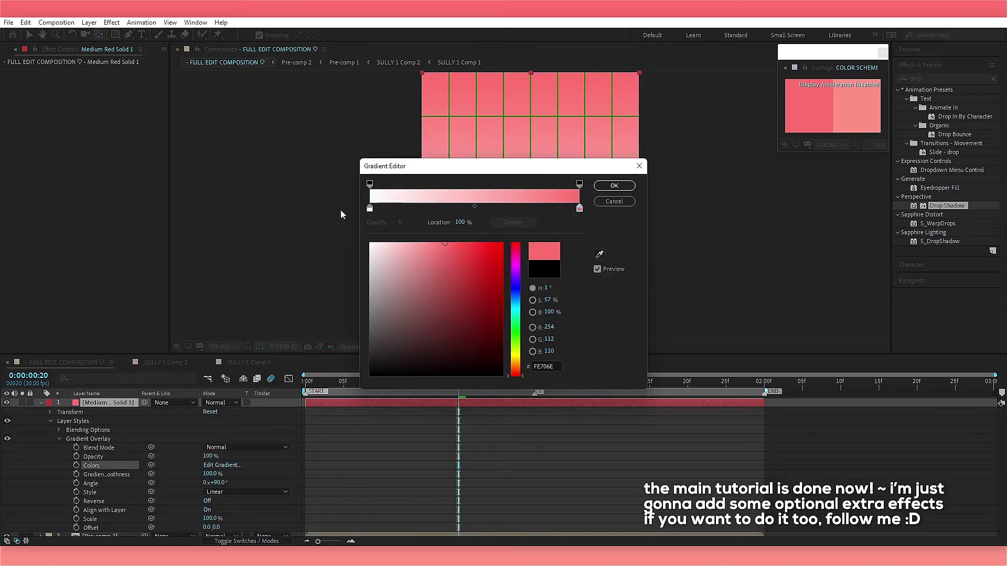
{"action": "left_click", "coordinate": [598, 255]}
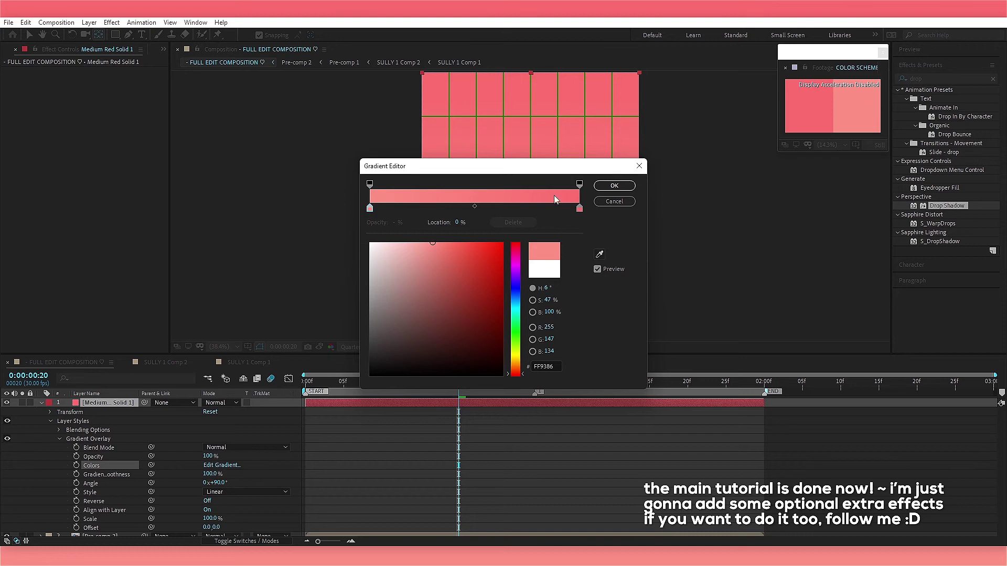
{"action": "left_click", "coordinate": [614, 185]}
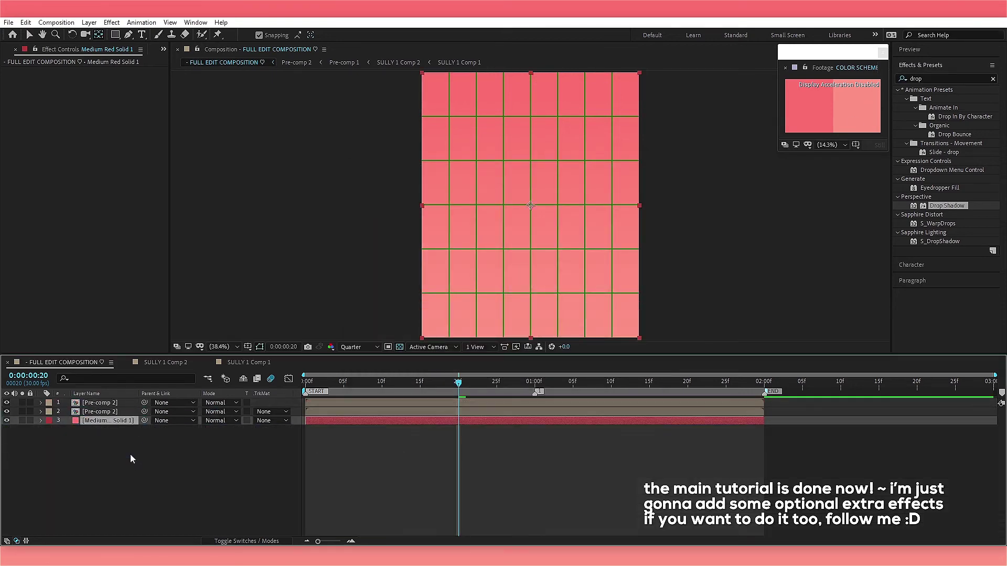
{"action": "key", "text": "space"}
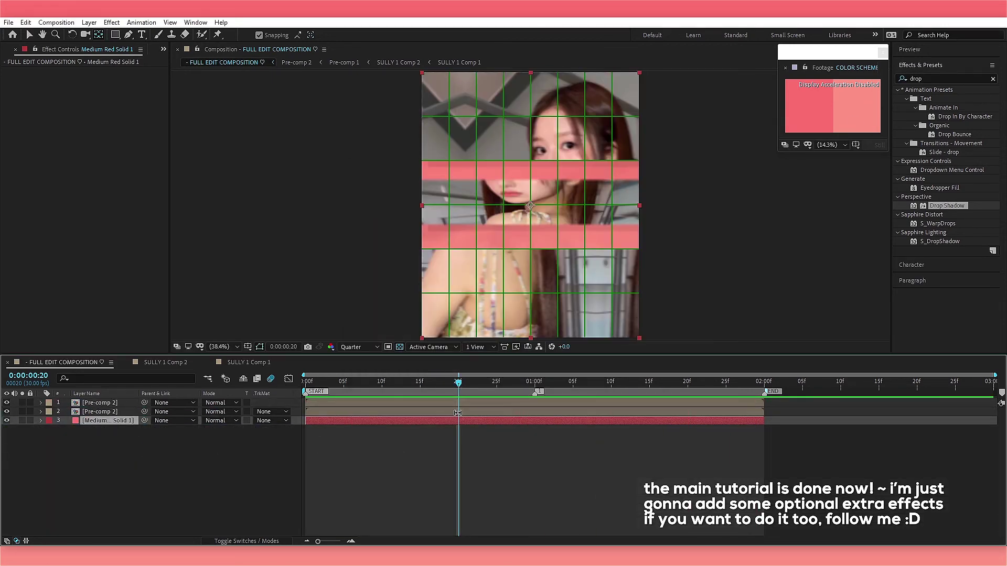
Set the enlarged Pre-comp 2 copy to 20% opacity and preview the composition.
{"action": "left_click", "coordinate": [457, 412]}
{"action": "key", "text": "t"}
{"action": "key", "text": "Return"}
{"action": "key", "text": "space"}
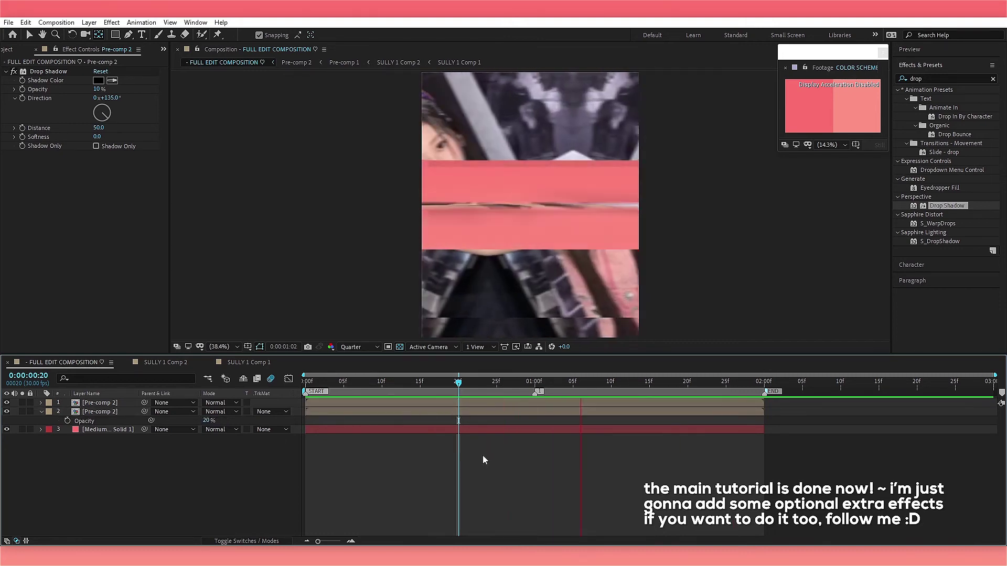
Open Pre-comp 2 and Pre-comp 1 to review MIDDLE's X Rotation curve, then return to FULL EDIT COMPOSITION.
{"action": "double_click", "coordinate": [483, 403]}
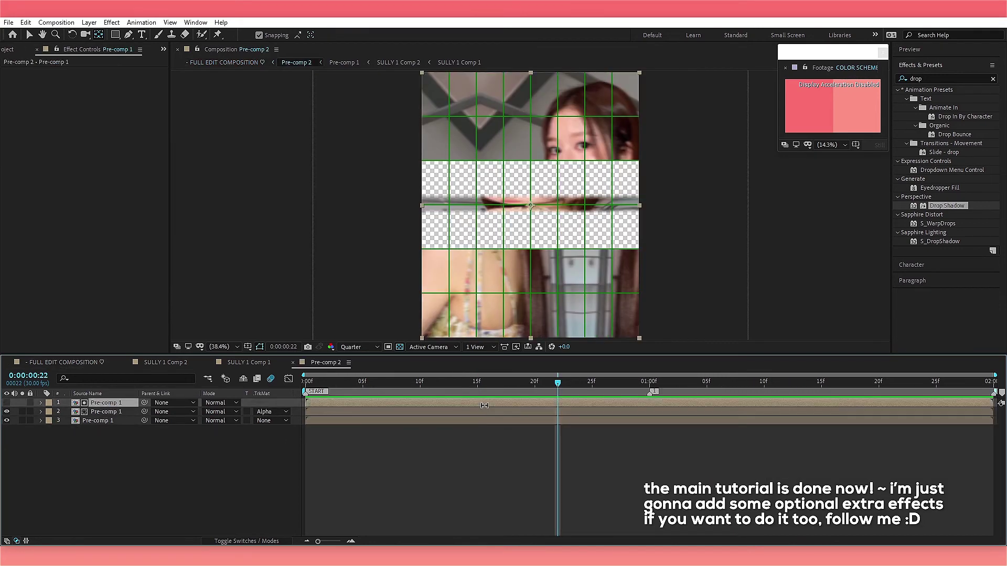
{"action": "double_click", "coordinate": [483, 405]}
{"action": "left_click", "coordinate": [484, 406]}
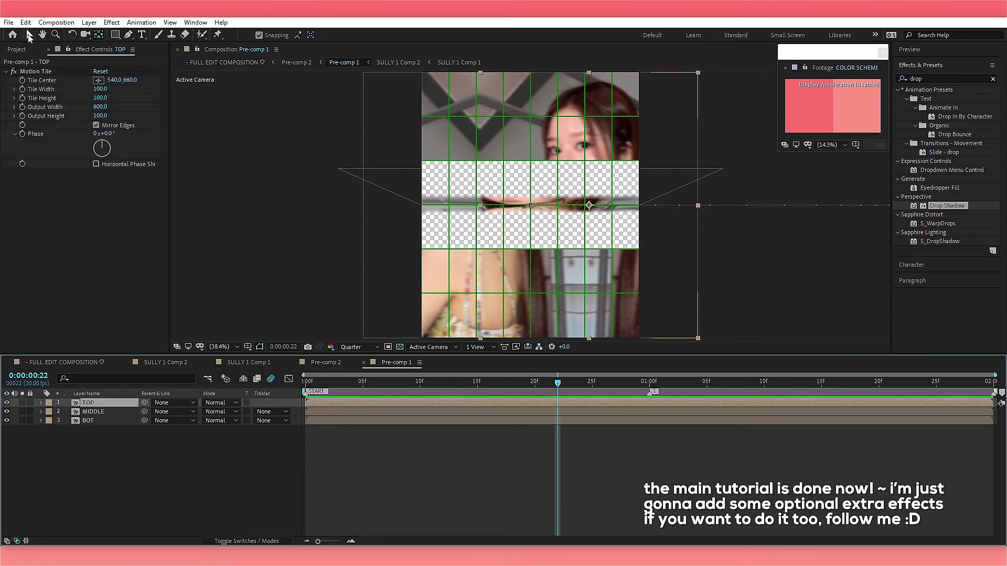
{"action": "left_click", "coordinate": [344, 411]}
{"action": "key", "text": "u"}
{"action": "key", "text": "End"}
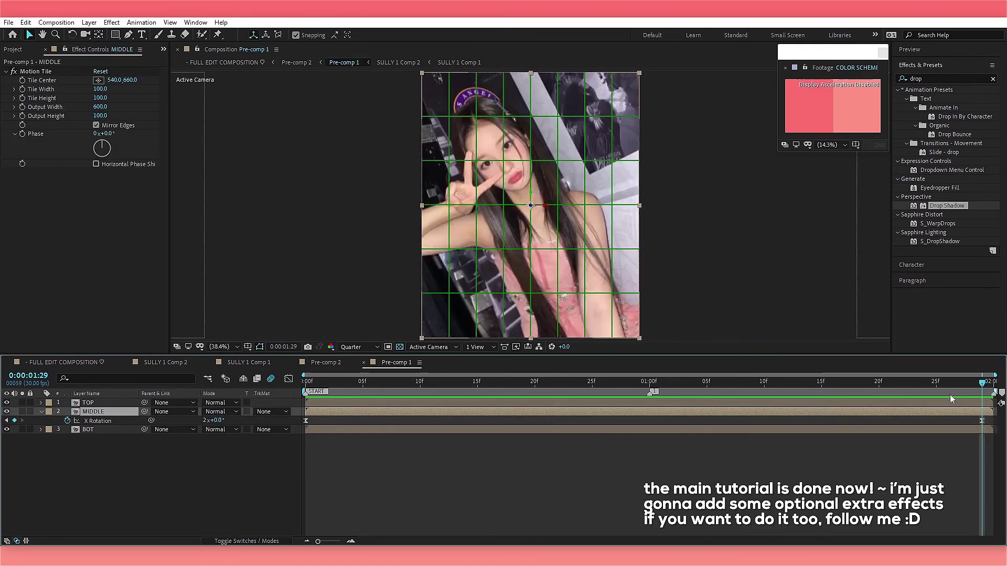
{"action": "left_click", "coordinate": [330, 437]}
{"action": "left_click", "coordinate": [289, 379]}
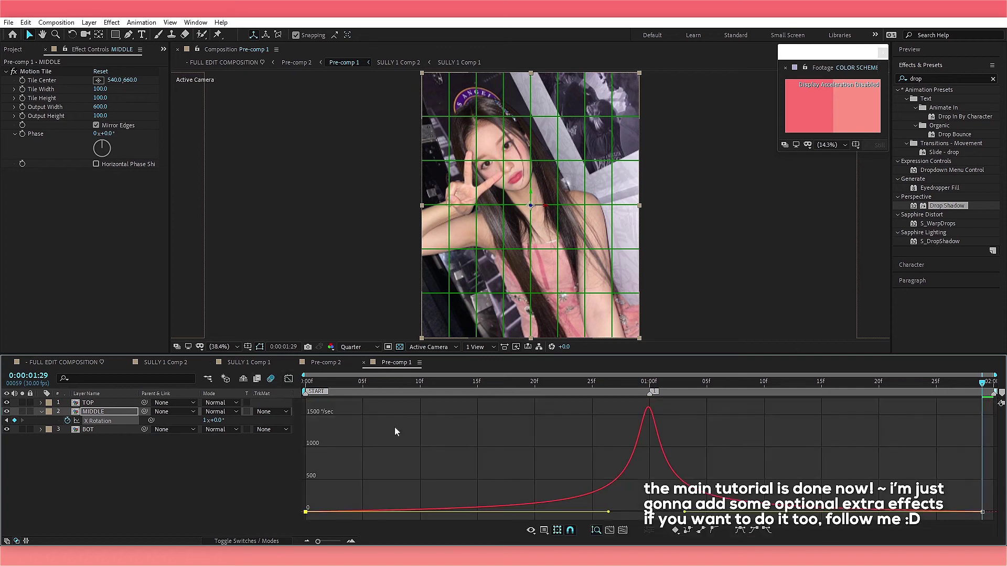
{"action": "key", "text": "space"}
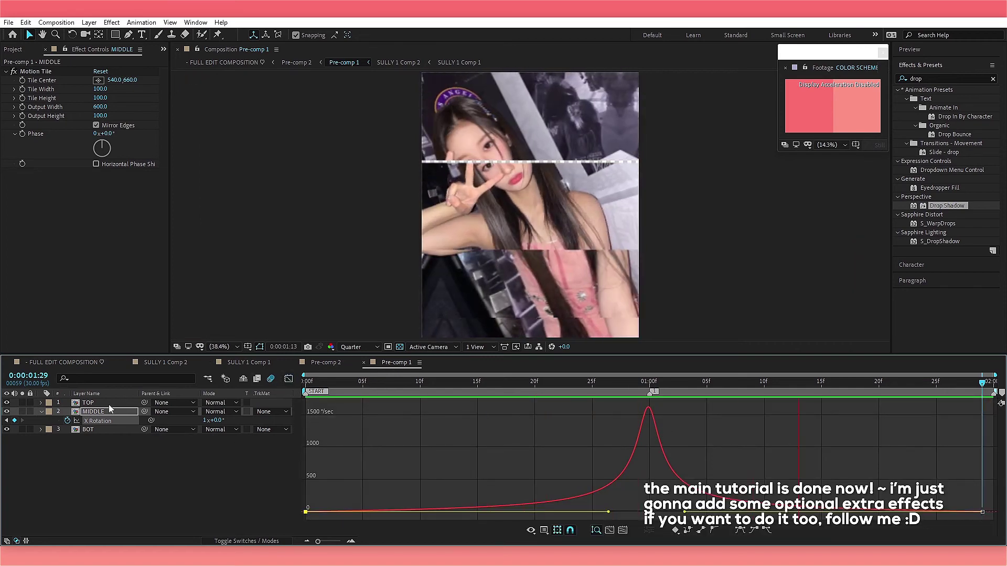
{"action": "left_click", "coordinate": [76, 363]}
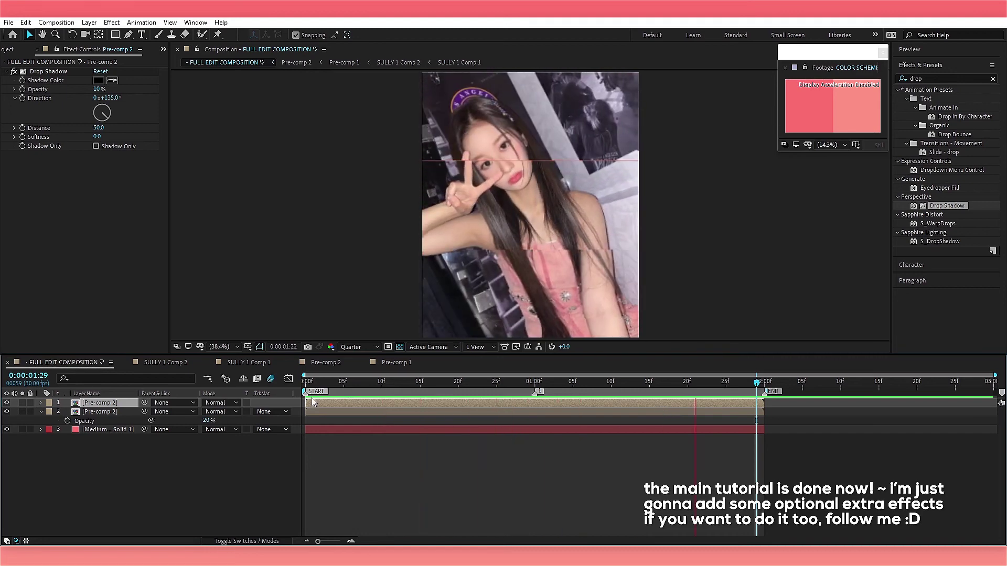
Nest all layers into a new Pre-comp 3.
{"action": "key", "text": "space"}
{"action": "left_click", "coordinate": [307, 458]}
{"action": "key", "text": "ctrl+a"}
{"action": "right_click", "coordinate": [359, 407]}
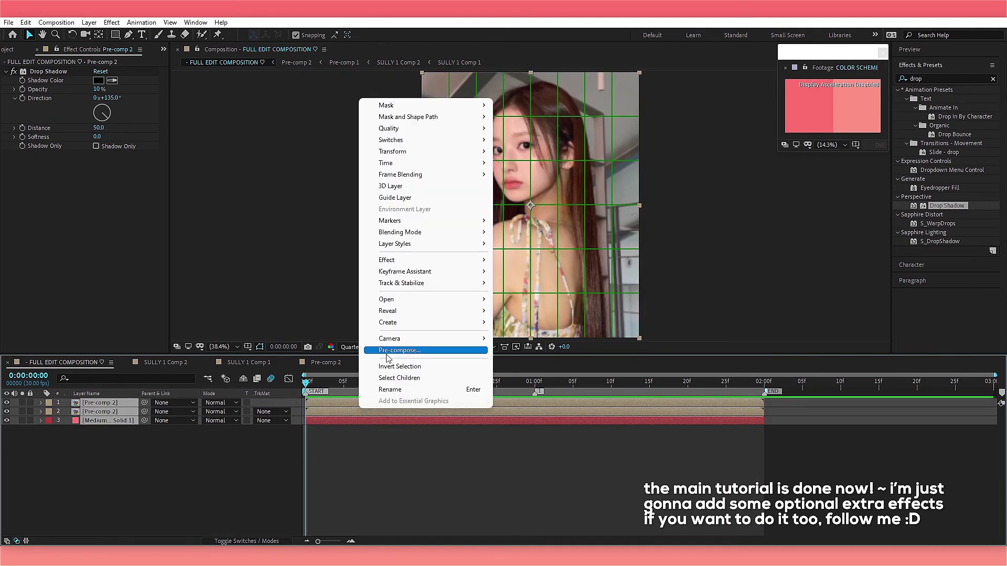
{"action": "left_click", "coordinate": [367, 348]}
{"action": "left_click", "coordinate": [320, 327]}
Apply Sharpen to Pre-comp 3 with Sharpen Amount 50.
{"action": "left_click", "coordinate": [938, 79]}
{"action": "type", "text": "sharpe"}
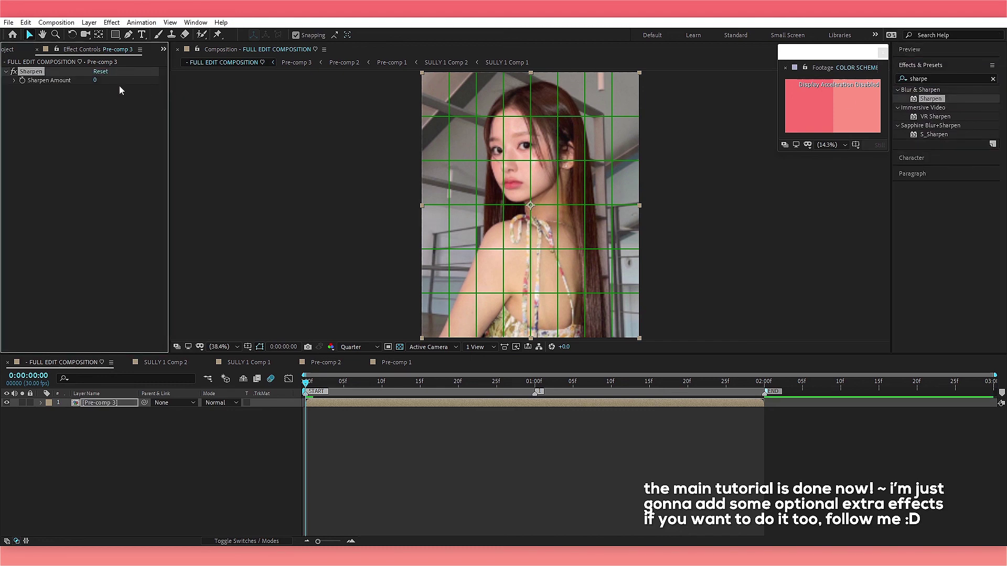
{"action": "type", "text": "0"}
{"action": "left_click", "coordinate": [337, 417]}
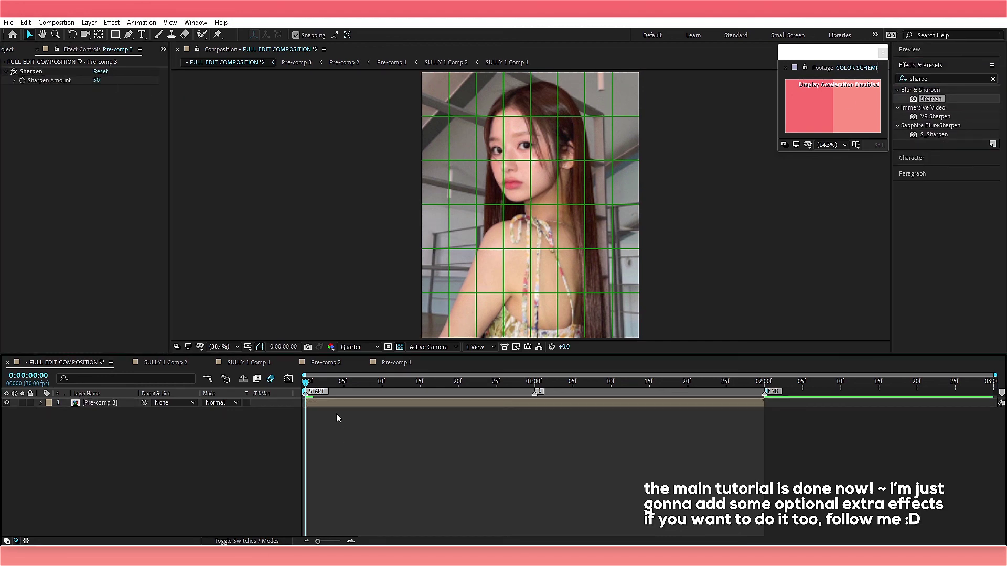